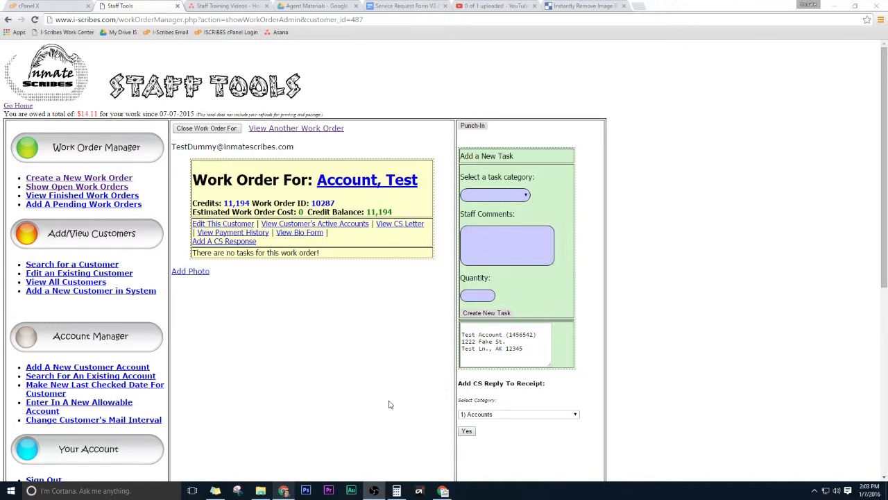
# Review the account actions and their credit prices in the Service Request Form V2 document.
pyautogui.click(401, 5)
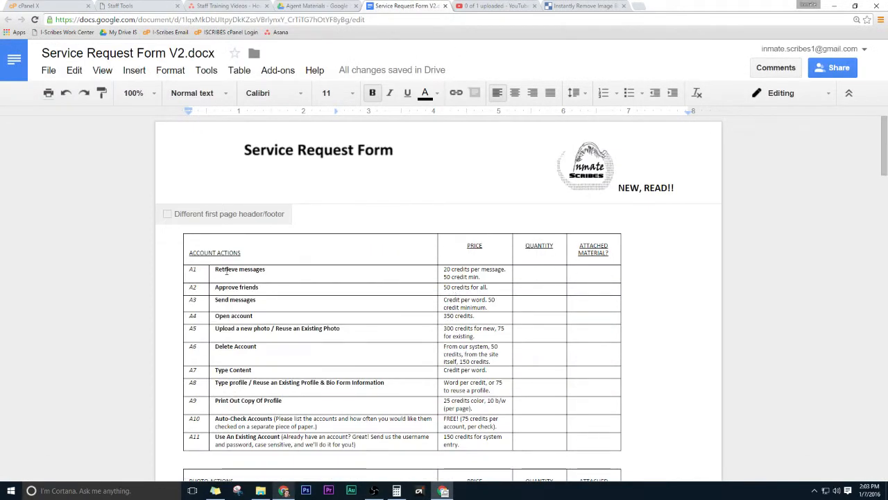
pyautogui.scroll(-1, 225, 271)
pyautogui.scroll(-1, 243, 265)
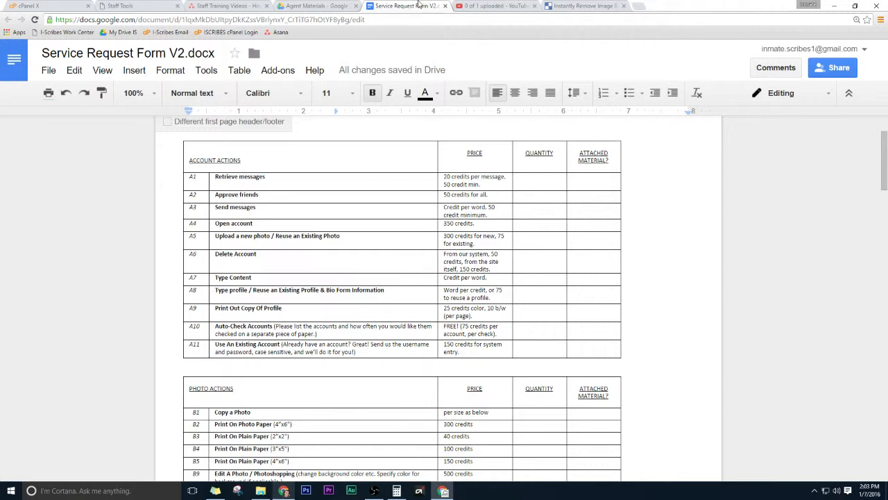
# Create a blank Google Docs document in a new browser tab and head it with the customer's name.
pyautogui.rightClick(16, 58)
pyautogui.click(48, 61)
pyautogui.click(486, 6)
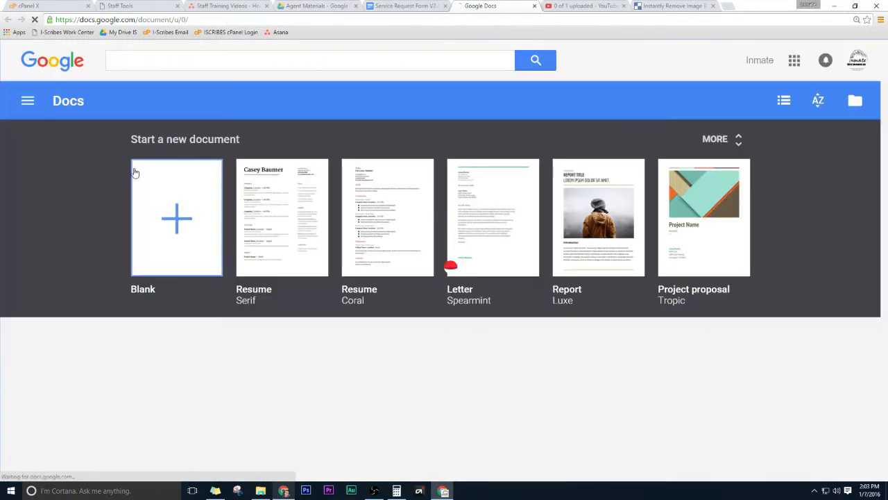
pyautogui.click(163, 189)
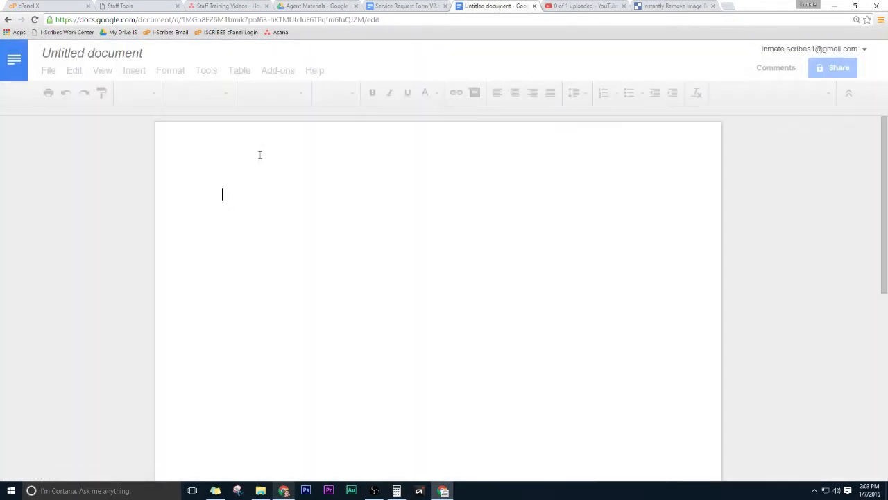
pyautogui.write('A')
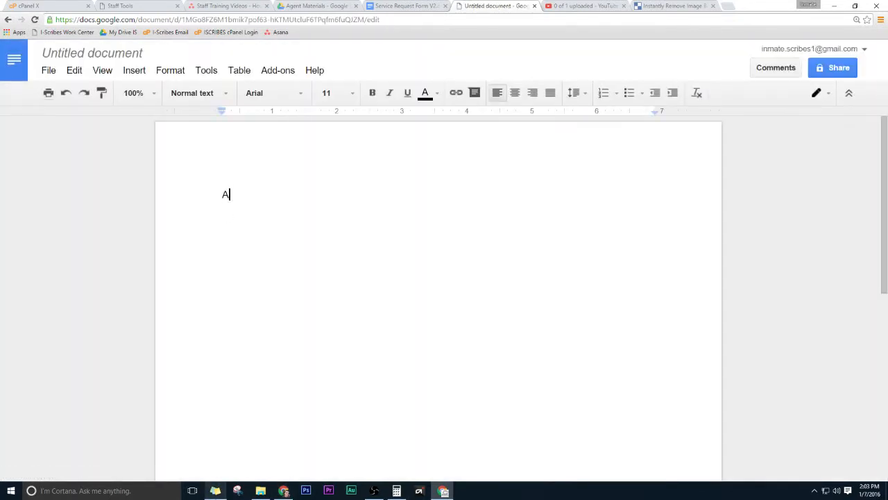
pyautogui.write('ccount, Test')
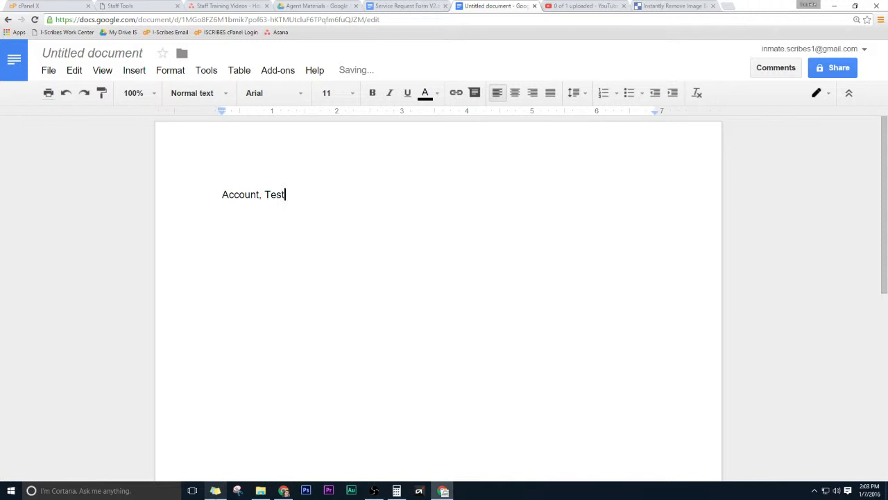
# Start a numbered request list below the heading with "Login to Facebook" and "Retreive messages".
pyautogui.press('Return')
pyautogui.write('1) Login to ')
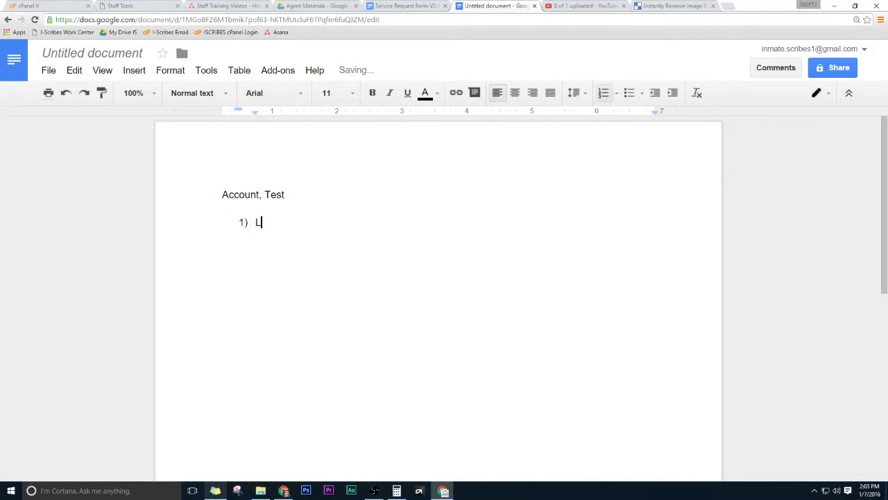
pyautogui.write('Facebook')
pyautogui.press('Return')
pyautogui.write('2) Re')
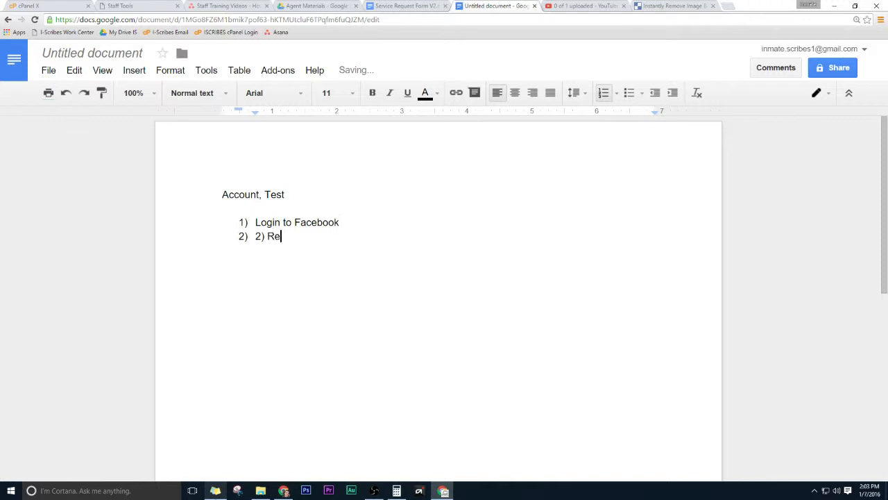
pyautogui.write('treive messages')
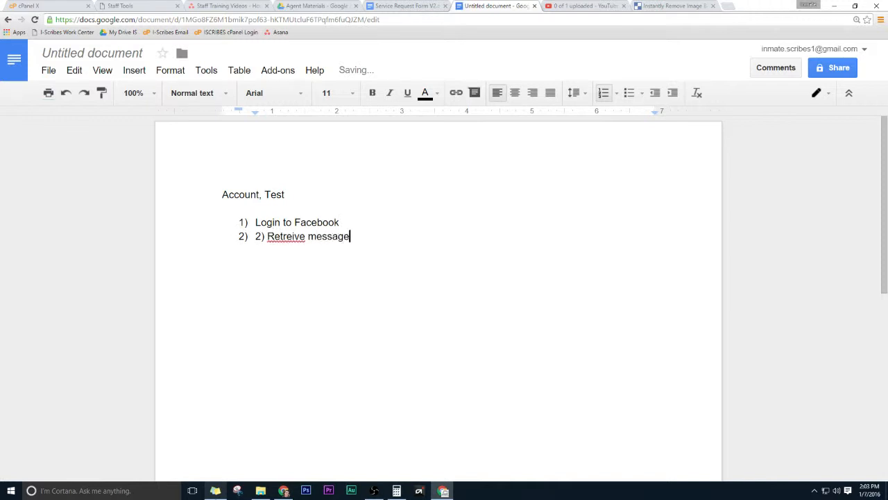
# Continue the numbered list with the items "Login to email", "Send a message" and "Upload a Photo".
pyautogui.press('Return')
pyautogui.write('Login to email')
pyautogui.press('Return')
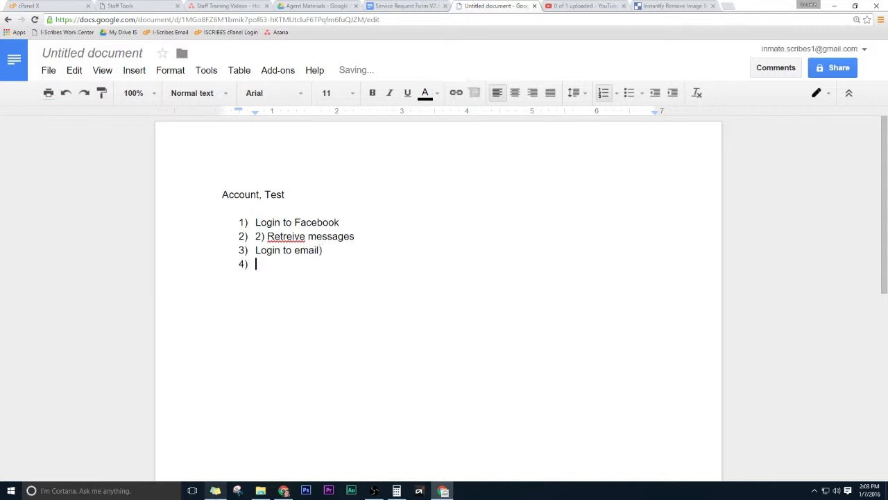
pyautogui.press('BackSpace')
pyautogui.press('BackSpace')
pyautogui.press('Return')
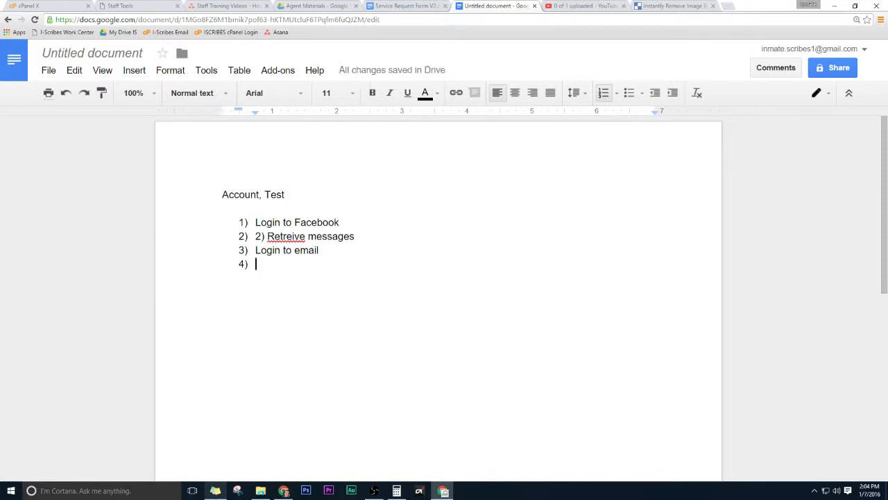
pyautogui.write('Send a me')
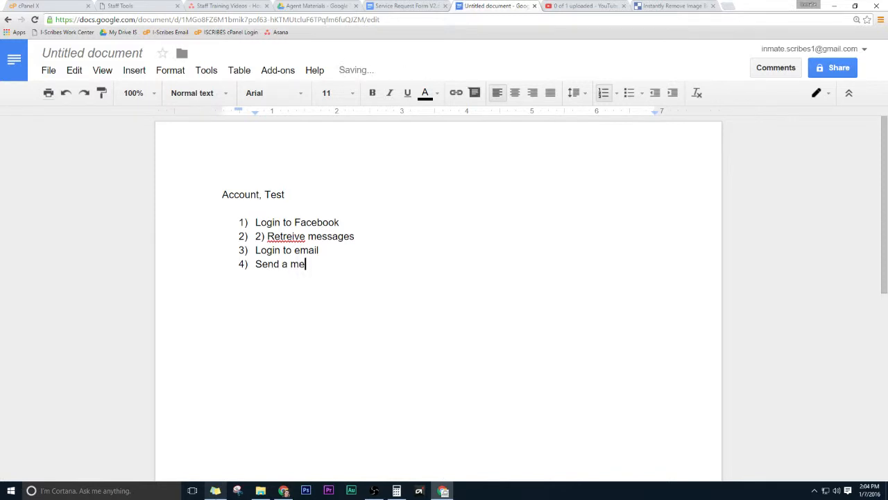
pyautogui.write('ssage')
pyautogui.press('Return')
pyautogui.write('Upload a Ph')
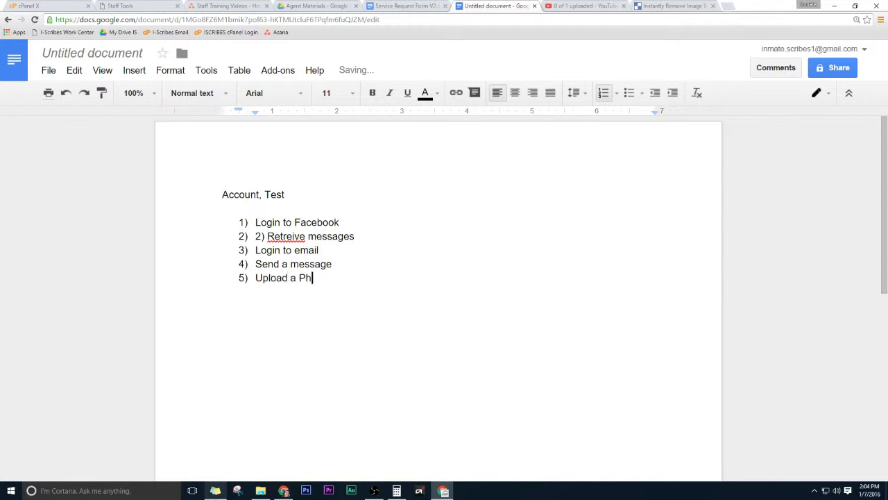
pyautogui.write('oto')
# Remove the duplicate "2)" from the second list item and correct its misspelled word to "Retrieve".
pyautogui.click(266, 236)
pyautogui.press('BackSpace')
pyautogui.press('BackSpace')
pyautogui.press('BackSpace')
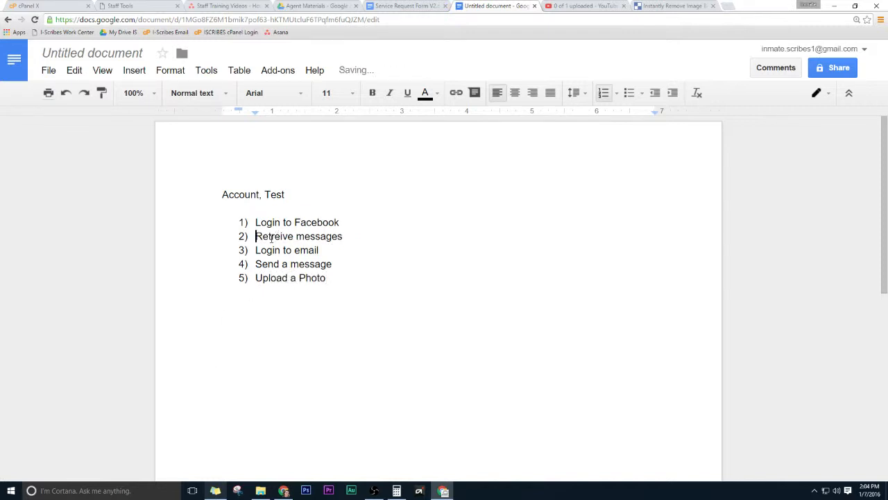
pyautogui.rightClick(271, 238)
pyautogui.click(316, 118)
pyautogui.click(365, 254)
pyautogui.moveTo(454, 313); pyautogui.dragTo(164, 205)
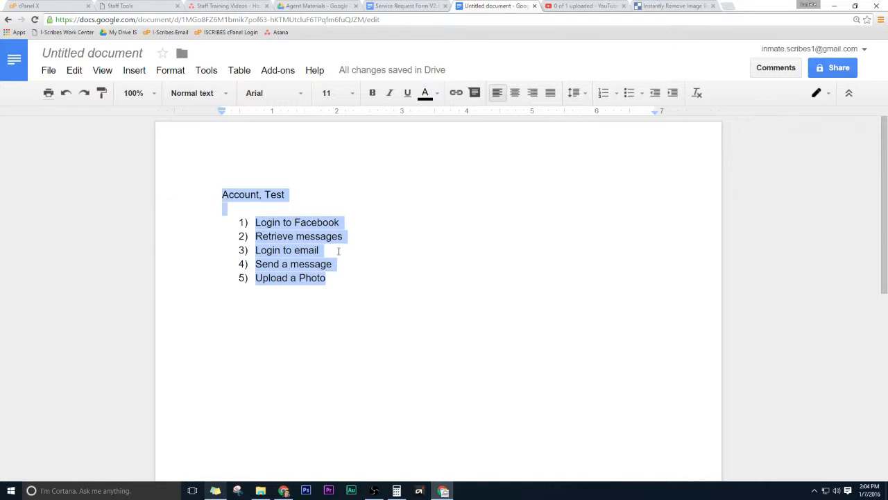
pyautogui.click(256, 208)
pyautogui.click(257, 222)
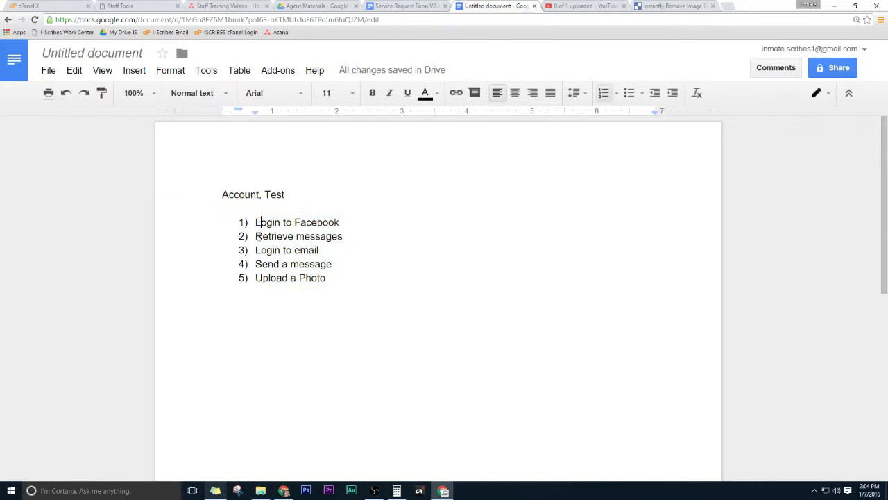
pyautogui.click(257, 237)
pyautogui.click(264, 264)
pyautogui.click(262, 279)
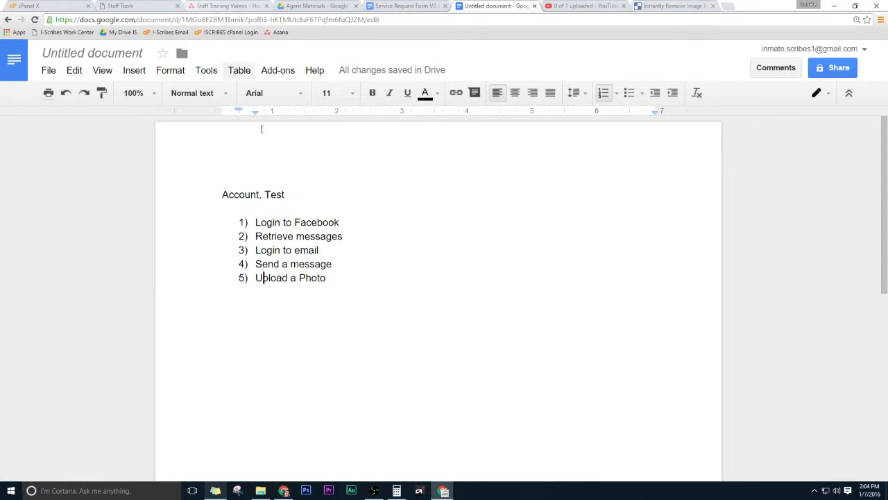
# Switch to the Staff Tools work order and create an Accounts task of type 100-Credit Login with quantity 1.
pyautogui.click(123, 6)
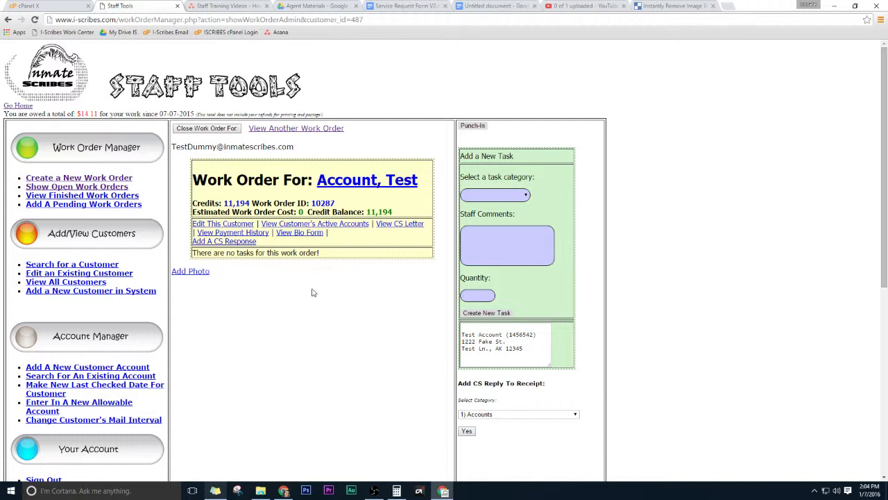
pyautogui.click(486, 198)
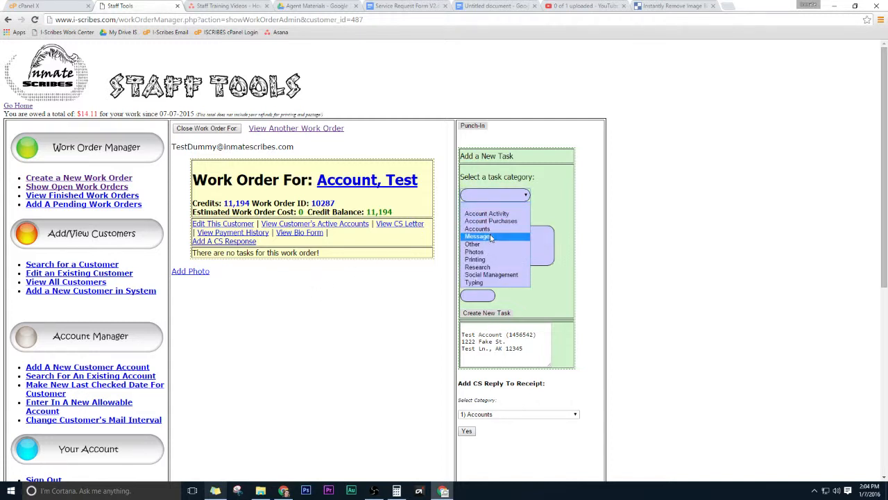
pyautogui.click(489, 229)
pyautogui.click(490, 215)
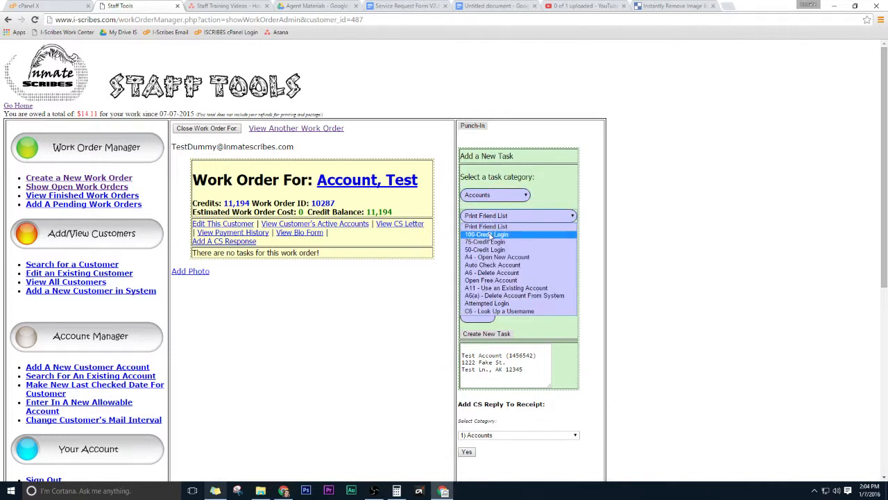
pyautogui.click(490, 235)
pyautogui.click(478, 314)
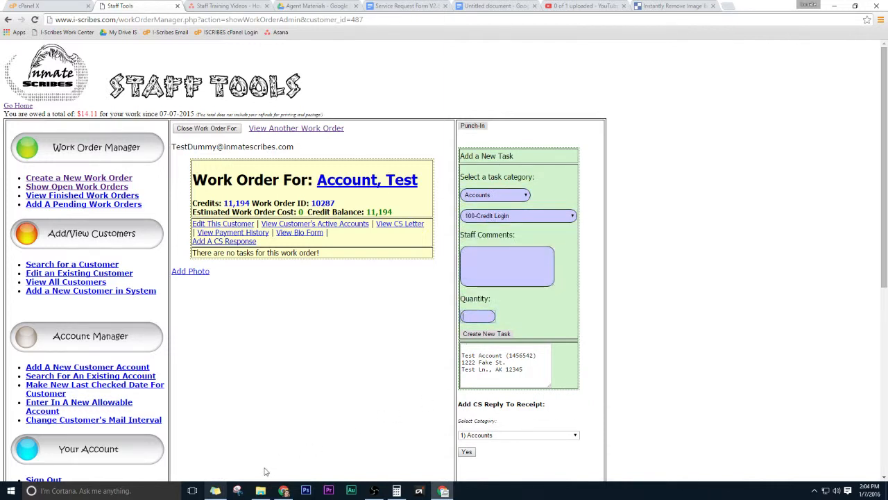
pyautogui.write('1')
pyautogui.press('Return')
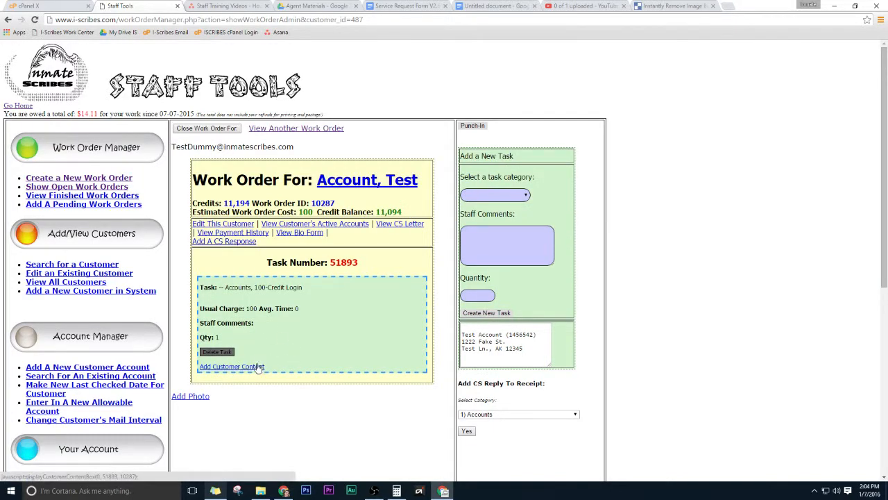
# Add customer content to the 100-Credit Login task saying that it is for logging into the FB account.
pyautogui.click(254, 366)
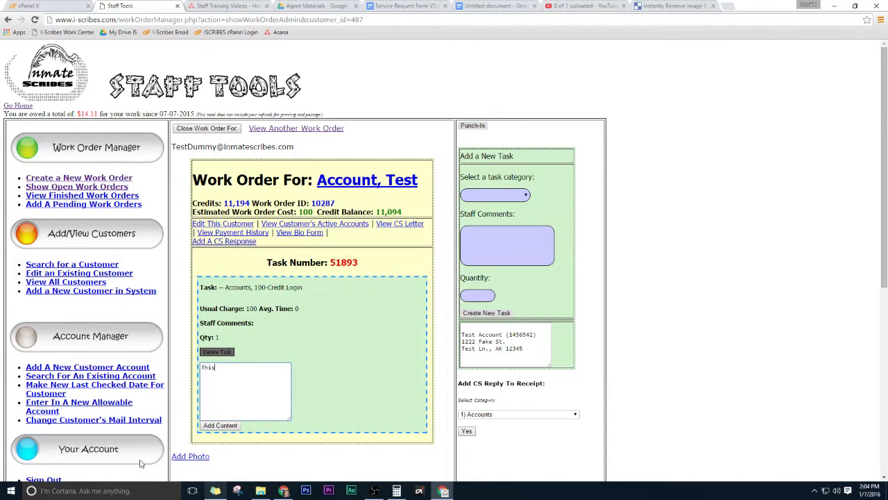
pyautogui.write('This if for loging into your FB account.g')
pyautogui.click(221, 425)
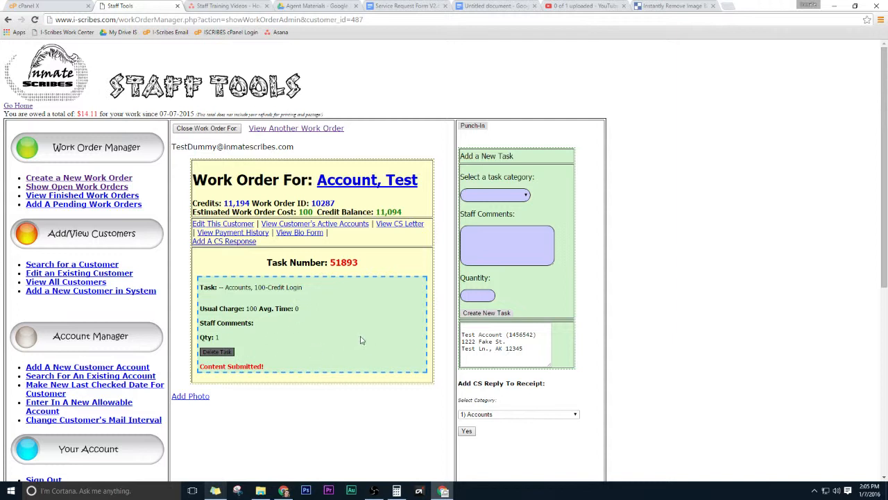
# Set the new task's category to Messages and its type to A1 - Get Messages.
pyautogui.click(503, 196)
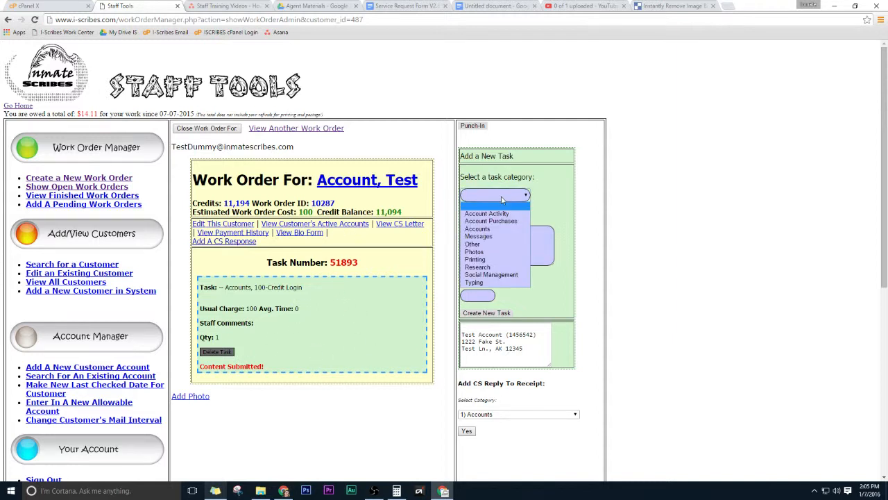
pyautogui.click(486, 236)
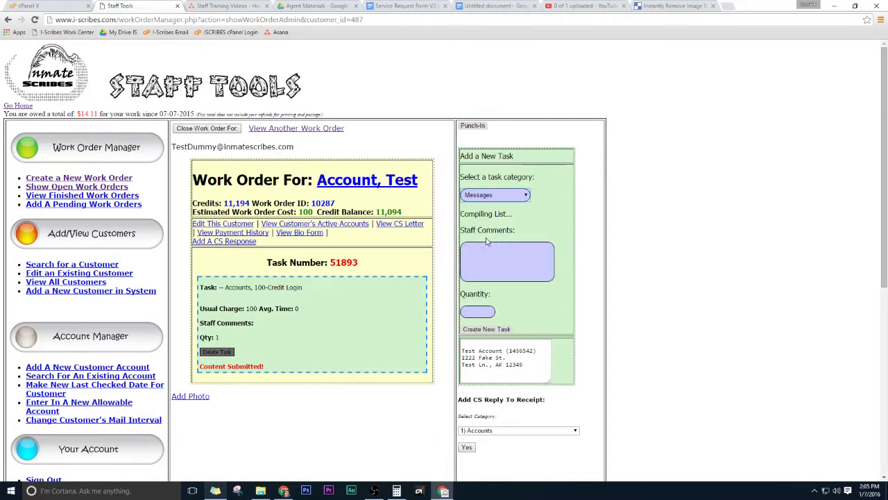
pyautogui.click(491, 216)
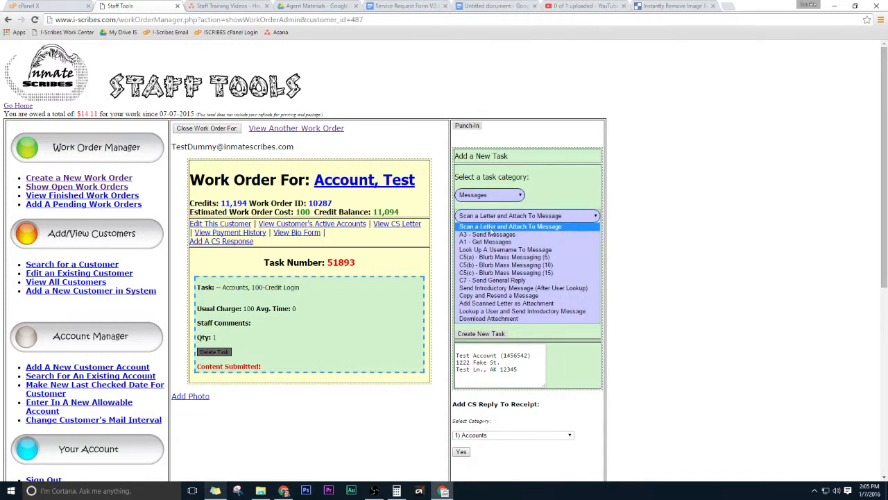
pyautogui.click(491, 242)
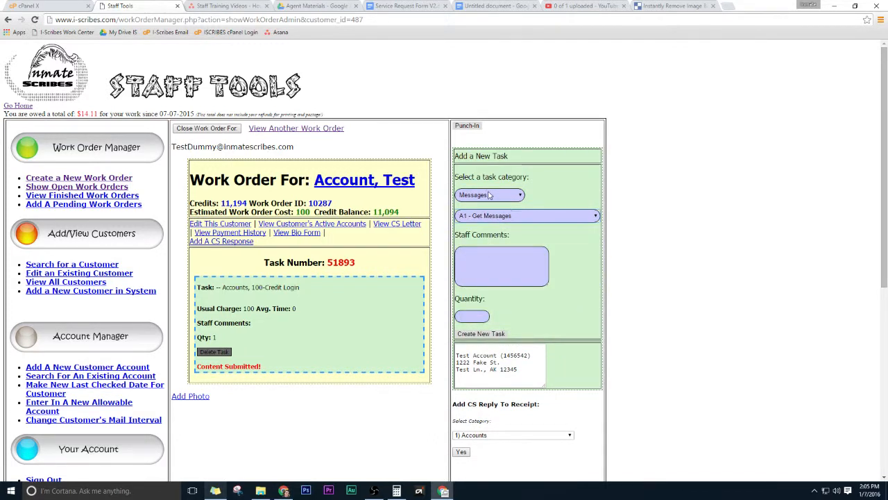
pyautogui.click(478, 215)
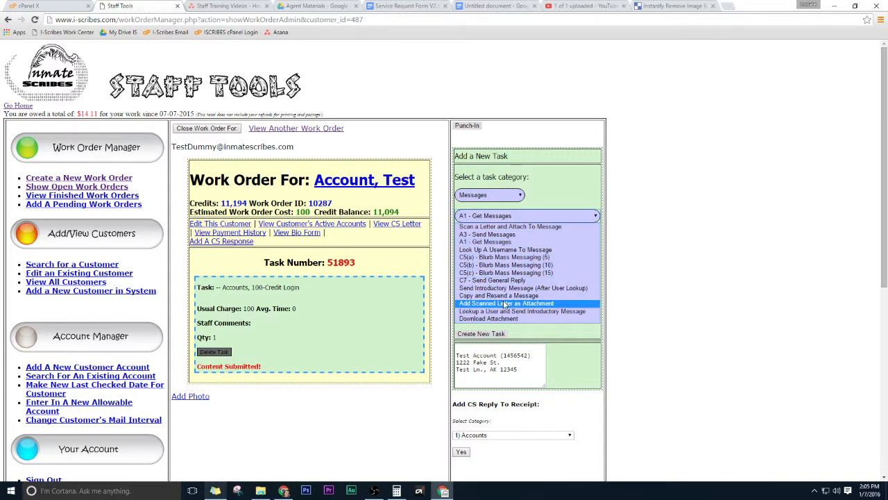
pyautogui.click(508, 235)
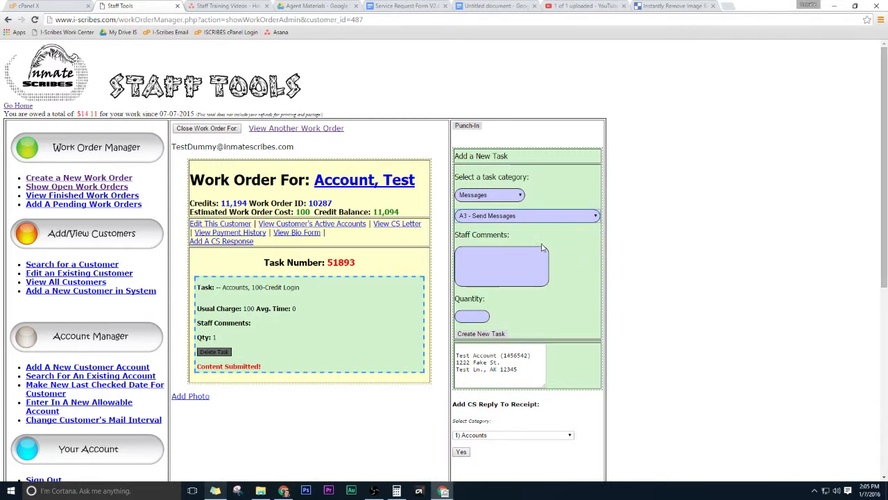
pyautogui.click(528, 215)
pyautogui.click(498, 235)
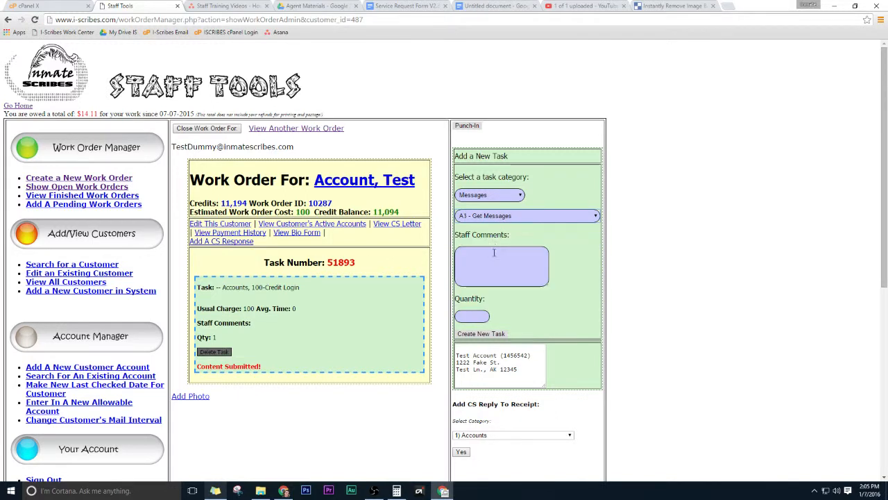
pyautogui.click(474, 316)
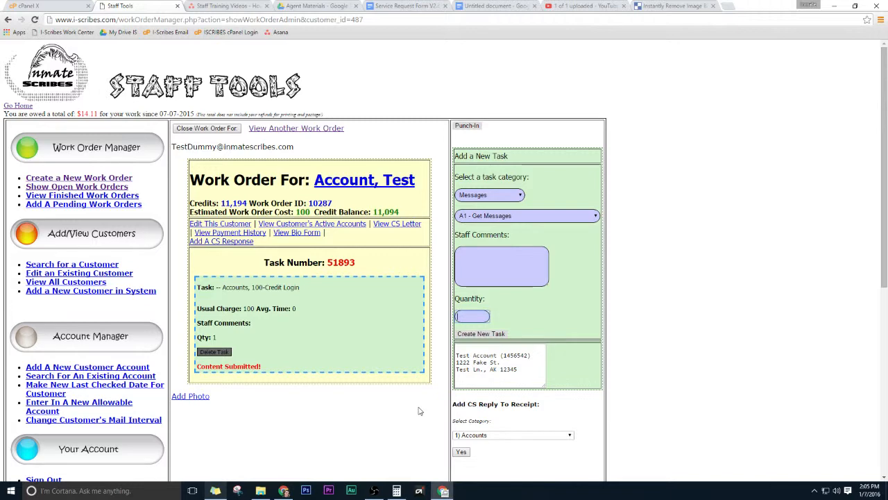
pyautogui.moveTo(297, 148); pyautogui.dragTo(172, 149)
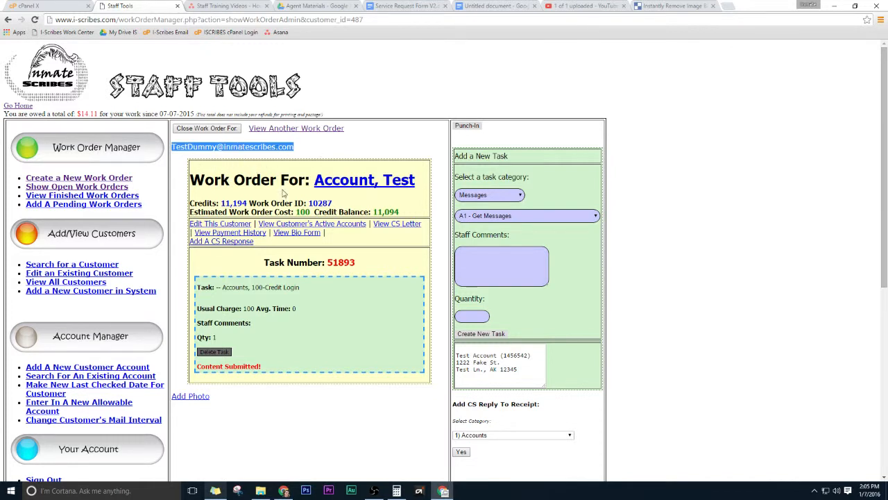
pyautogui.click(301, 149)
pyautogui.click(485, 270)
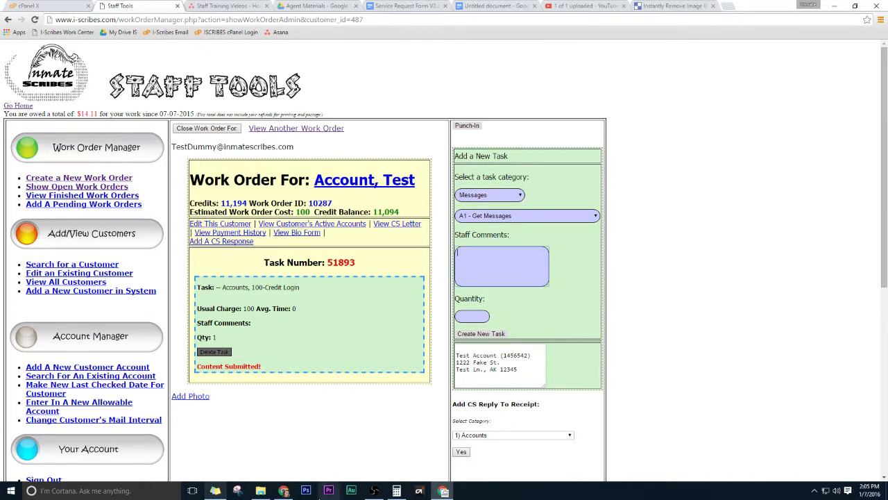
pyautogui.write('custopmer12')
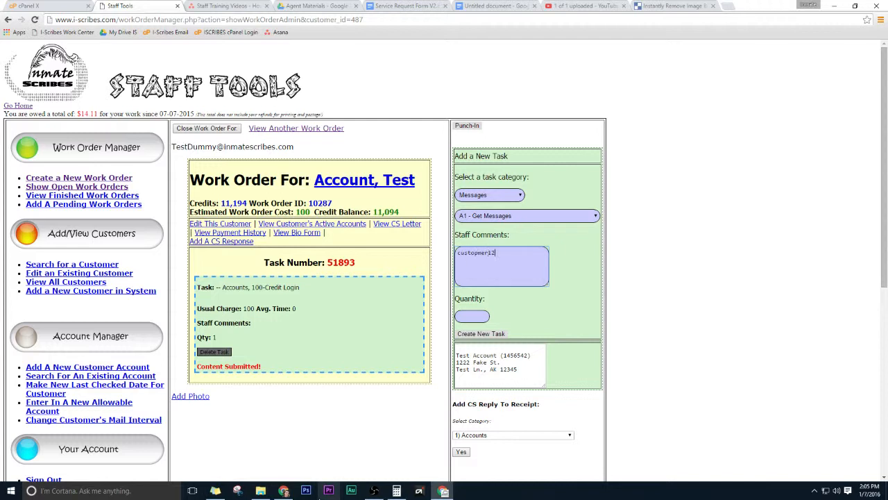
pyautogui.press('BackSpace')
pyautogui.press('BackSpace')
pyautogui.press('BackSpace')
pyautogui.press('BackSpace')
pyautogui.press('BackSpace')
pyautogui.press('BackSpace')
pyautogui.press('BackSpace')
pyautogui.press('BackSpace')
pyautogui.press('BackSpace')
pyautogui.press('BackSpace')
pyautogui.press('BackSpace')
# Create the A1 - Get Messages task with quantity 10.
pyautogui.click(487, 317)
pyautogui.write('10')
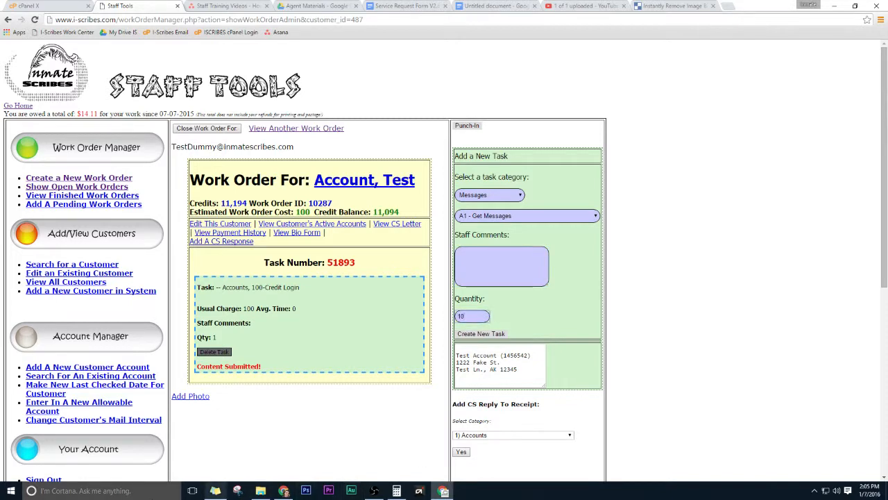
pyautogui.press('Return')
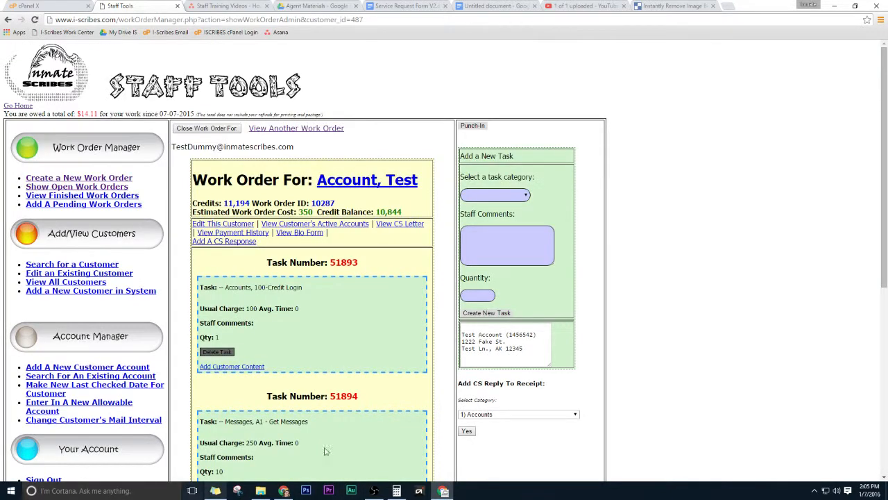
# Submit customer content for the A1 - Get Messages task reading "This is the charge for your FB messages.".
pyautogui.scroll(-1, 490, 273)
pyautogui.scroll(-3, 490, 273)
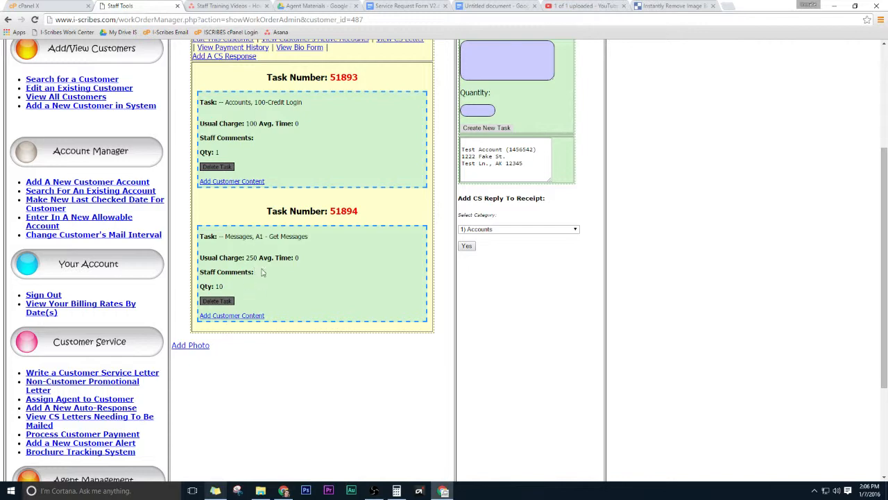
pyautogui.scroll(2, 306, 287)
pyautogui.scroll(-1, 293, 289)
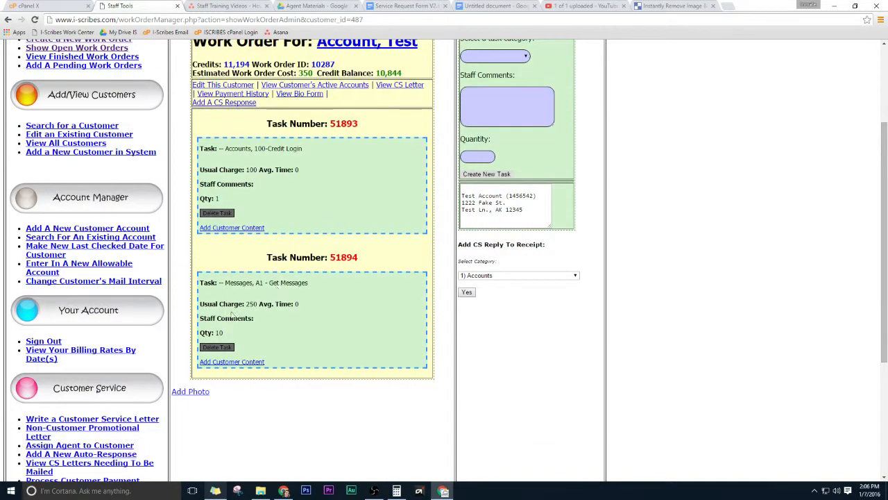
pyautogui.click(225, 361)
pyautogui.write('This')
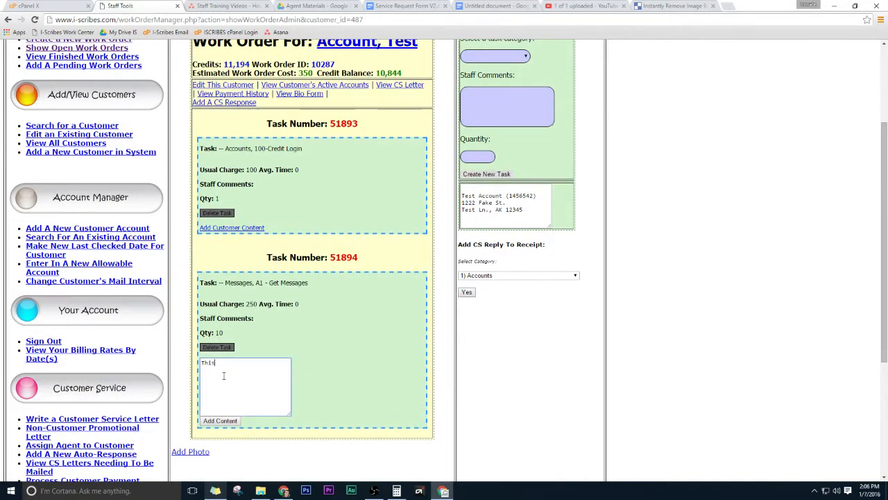
pyautogui.write(' is the charge for your FB messages.')
pyautogui.click(221, 420)
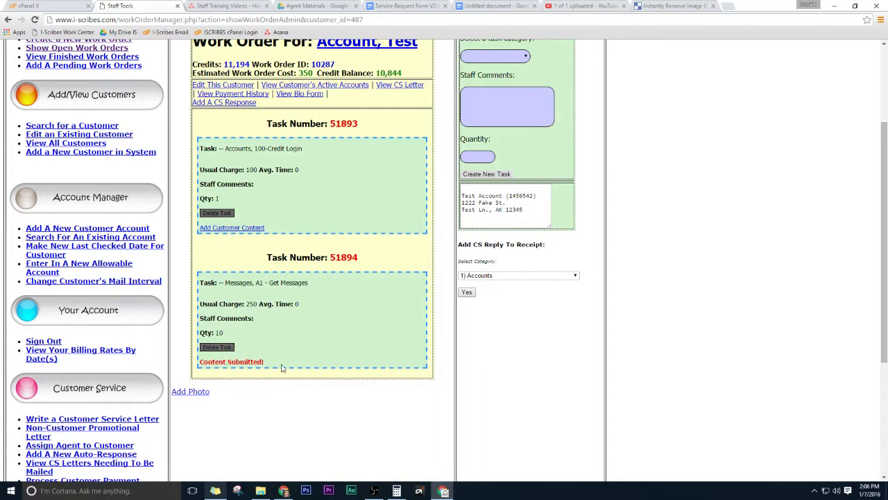
pyautogui.doubleClick(344, 123)
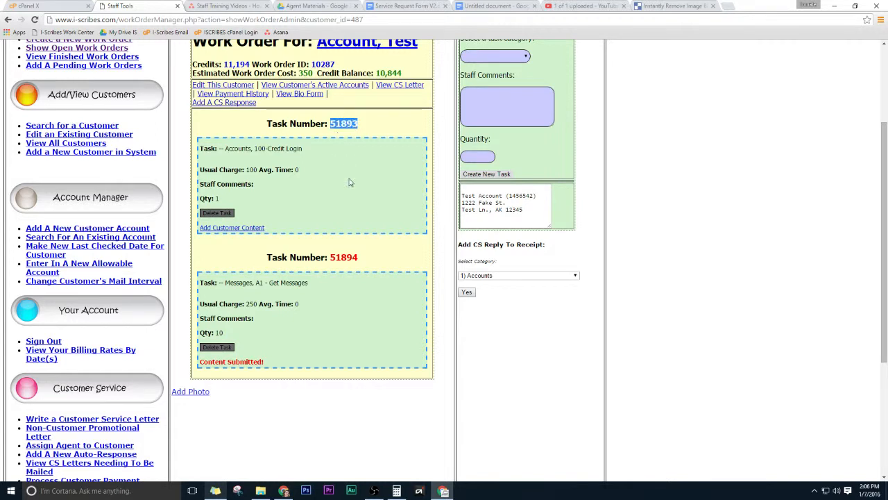
pyautogui.doubleClick(344, 257)
pyautogui.click(348, 276)
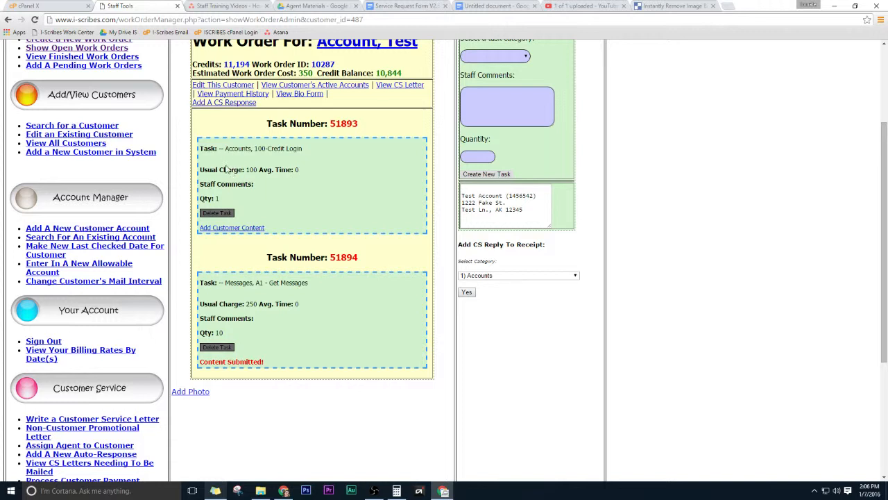
pyautogui.moveTo(245, 170); pyautogui.dragTo(256, 172)
pyautogui.click(257, 172)
pyautogui.click(513, 114)
# Set the category of another new task to Accounts.
pyautogui.scroll(2, 515, 119)
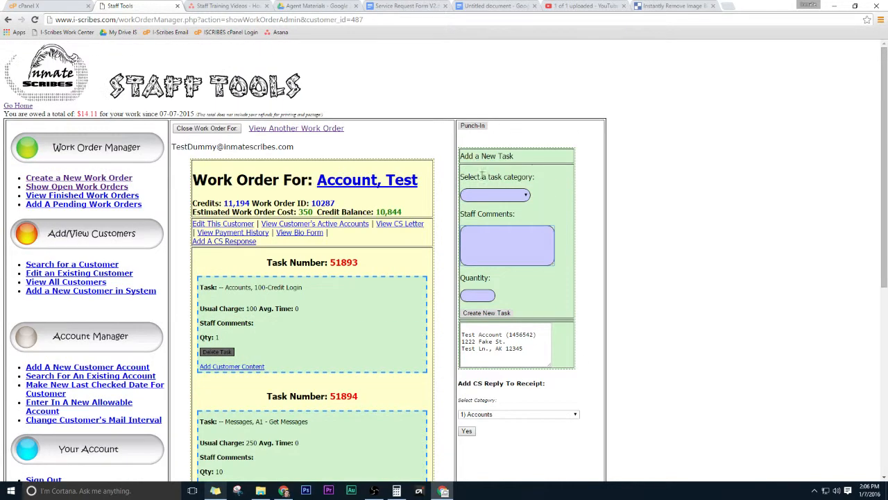
pyautogui.click(477, 197)
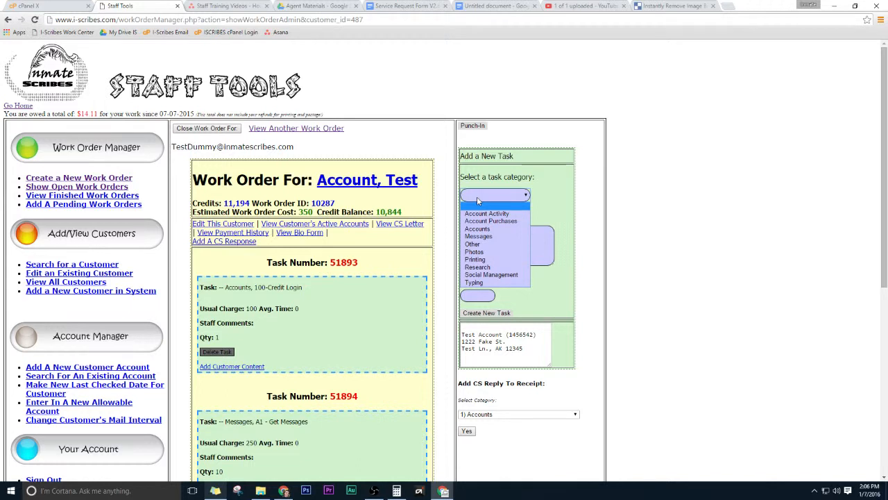
pyautogui.click(486, 228)
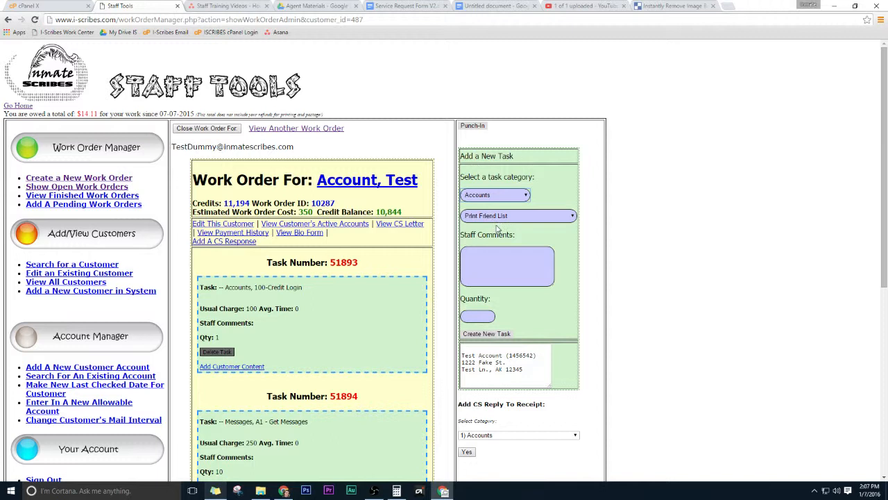
# Switch to the Google Docs request list and extend "Send a message" with "to this email address:" and the recipient's email.
pyautogui.click(492, 5)
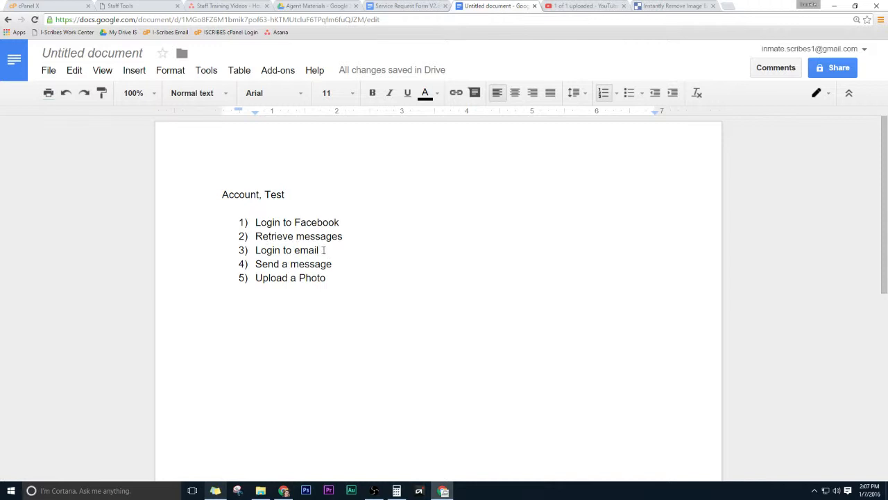
pyautogui.click(267, 249)
pyautogui.click(338, 264)
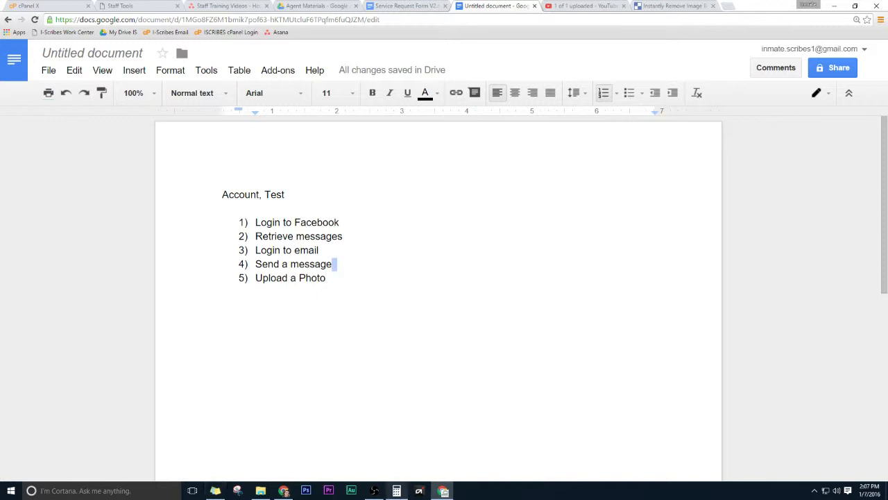
pyautogui.write('to this email ')
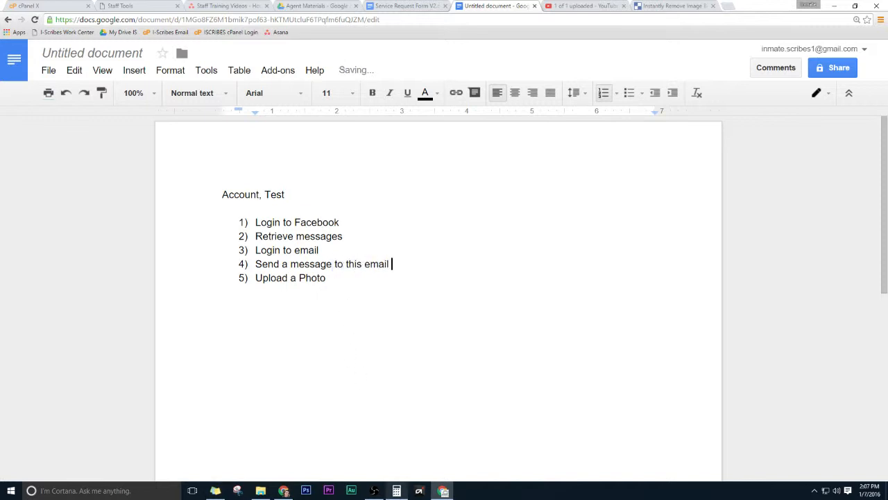
pyautogui.write('address: email@emailserver.com')
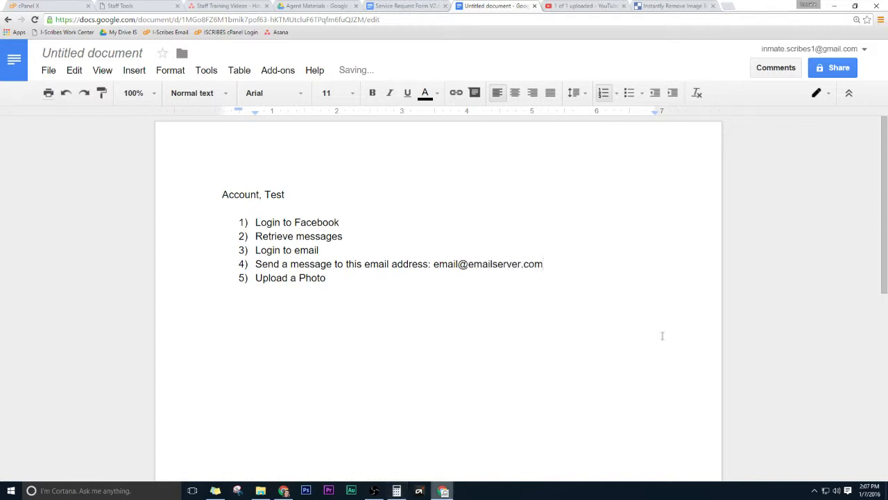
# Delete the "Login to email" item from the numbered list.
pyautogui.moveTo(329, 252); pyautogui.dragTo(207, 256)
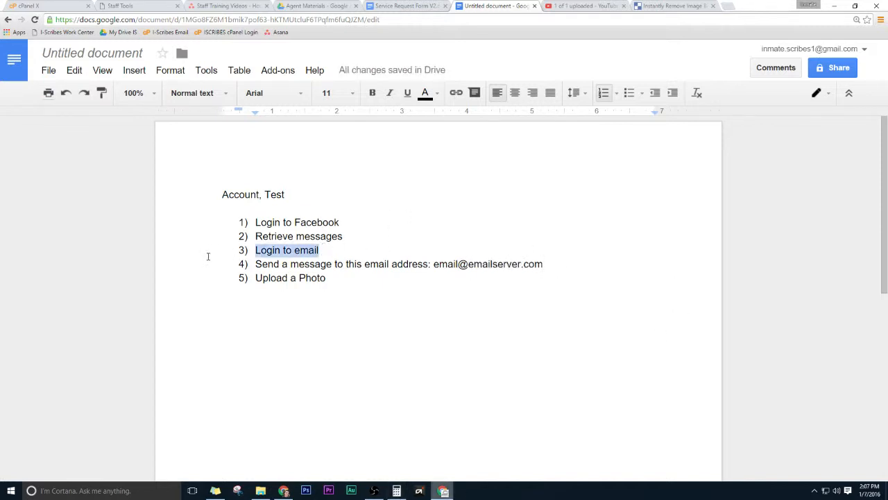
pyautogui.press('BackSpace')
pyautogui.press('BackSpace')
pyautogui.press('BackSpace')
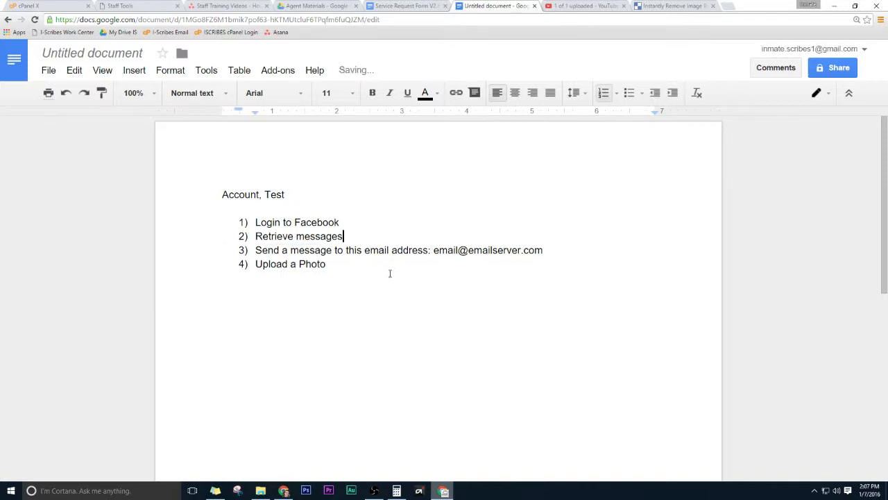
# Switch to Staff Tools and create a 50-Credit Login task with quantity 1 and staff comment "This was for their yahoo email.".
pyautogui.click(397, 6)
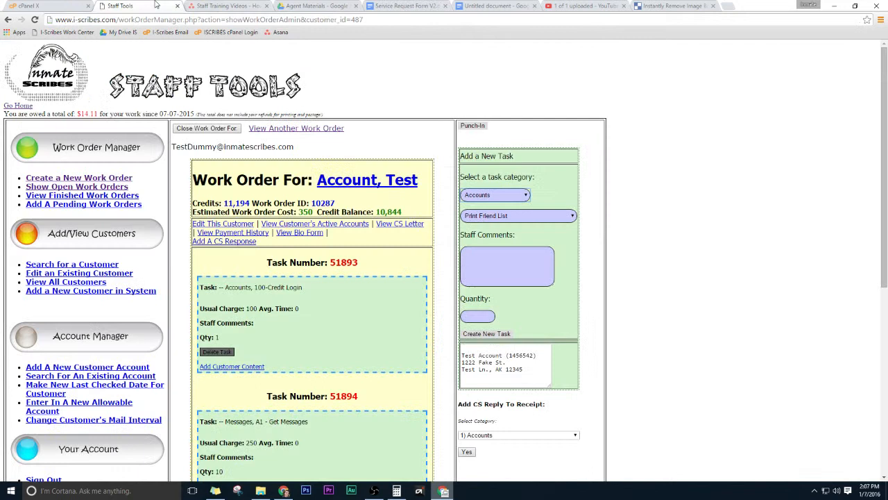
pyautogui.click(120, 5)
pyautogui.click(515, 215)
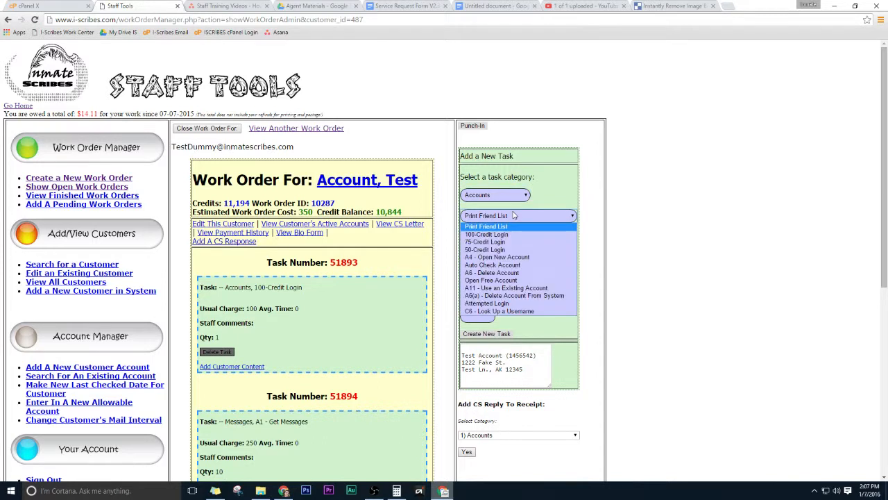
pyautogui.click(501, 249)
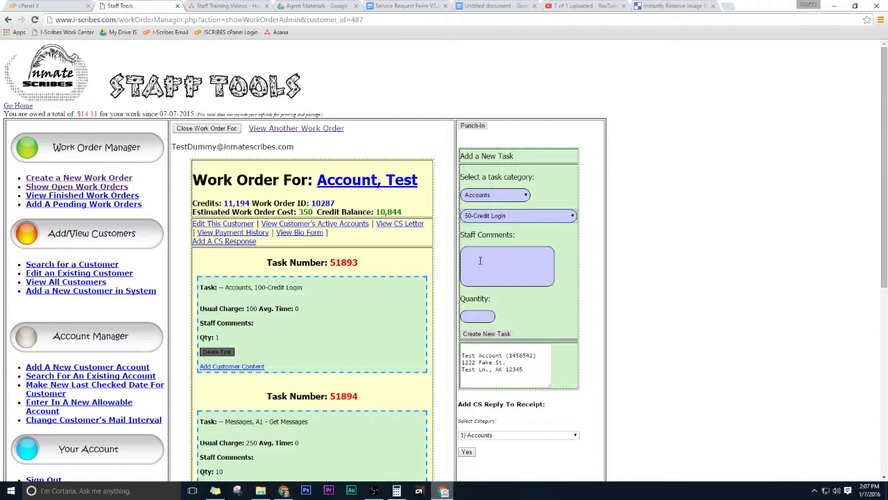
pyautogui.click(476, 316)
pyautogui.write('1')
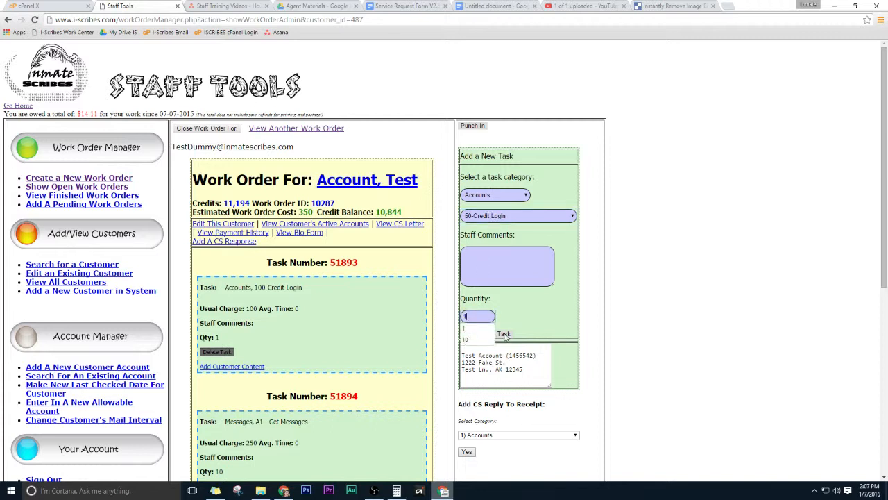
pyautogui.hotkey('shift', 'Tab')
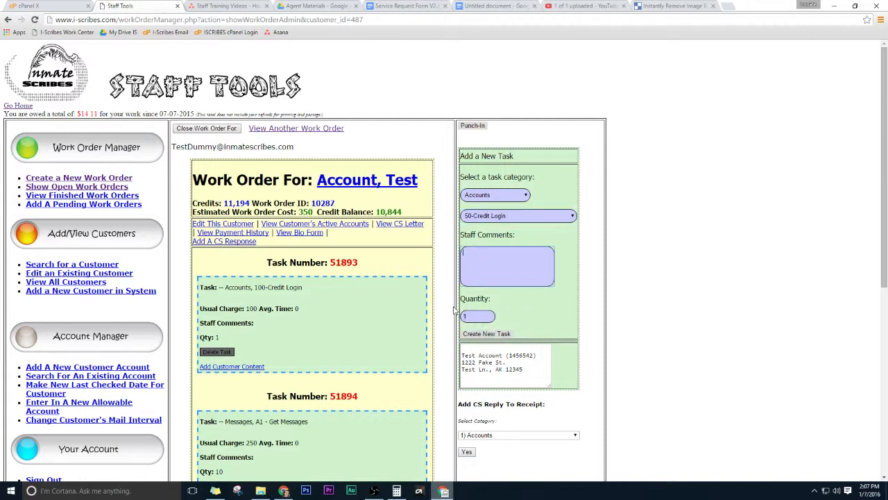
pyautogui.write('This was for their yahoo email.')
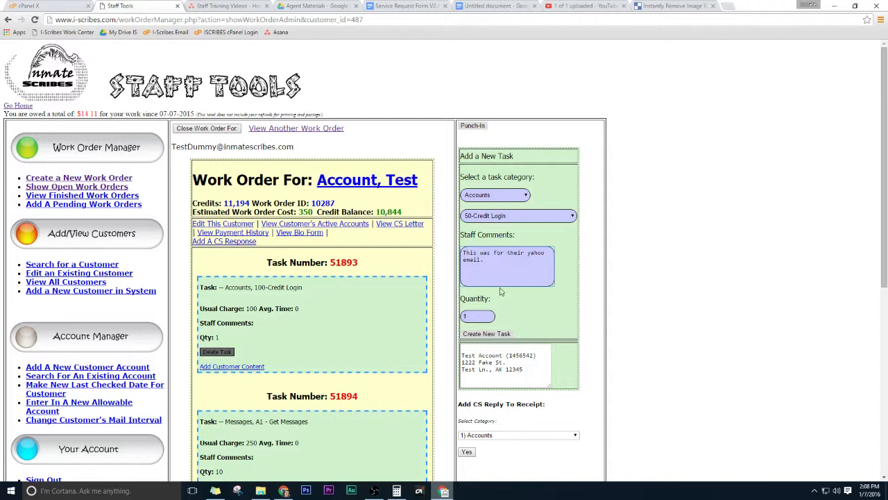
pyautogui.click(495, 336)
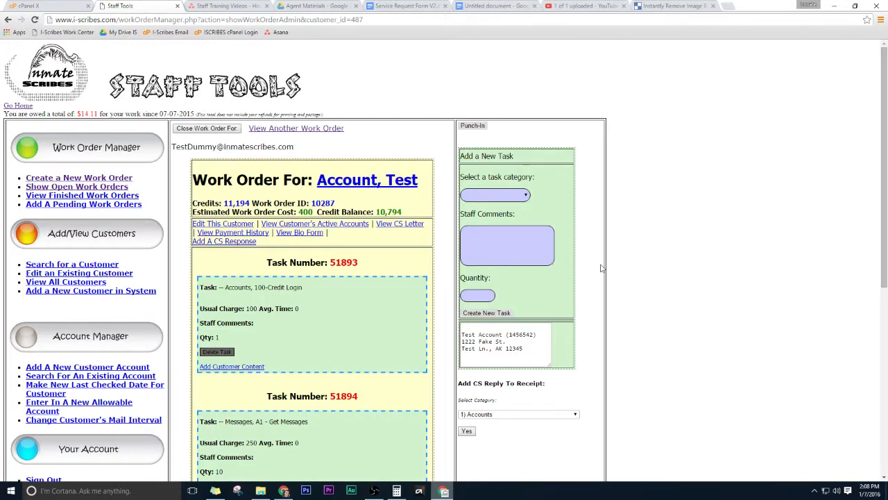
# Review the staff comment and details of the new 50-Credit Login task in the work order.
pyautogui.scroll(-5, 271, 278)
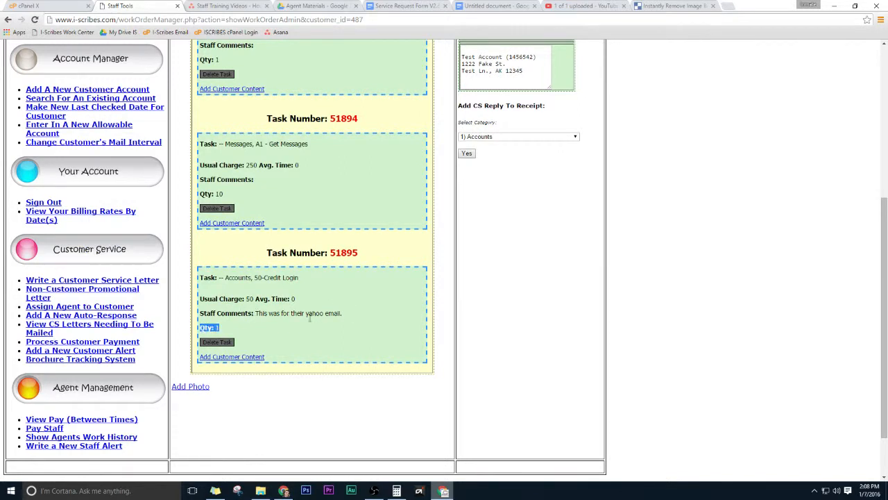
pyautogui.moveTo(344, 313); pyautogui.dragTo(255, 313)
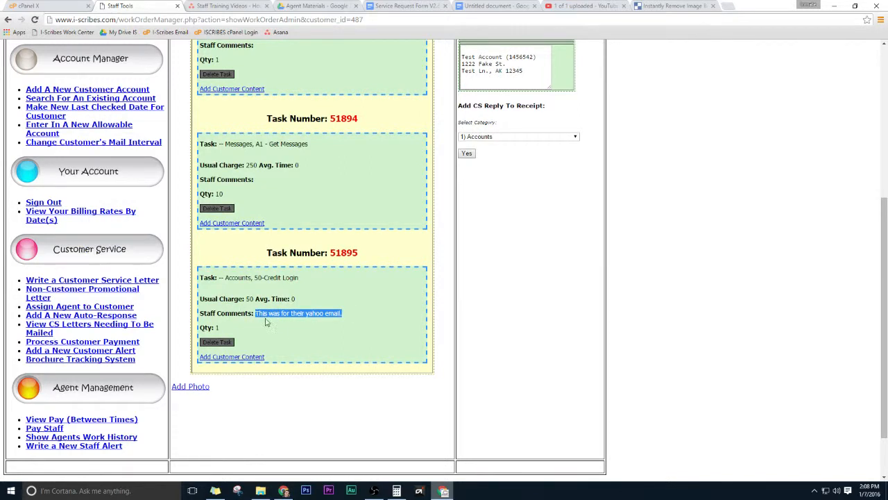
pyautogui.click(311, 321)
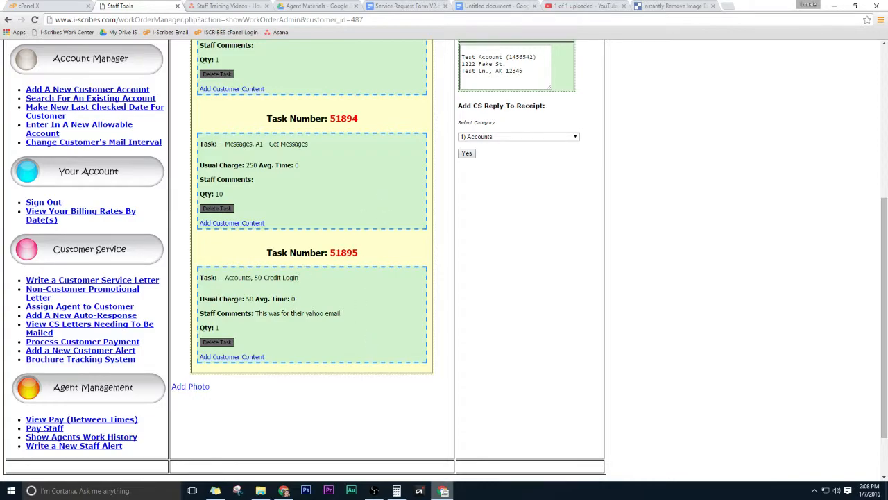
pyautogui.scroll(4, 297, 281)
pyautogui.scroll(-3, 293, 292)
pyautogui.scroll(3, 294, 294)
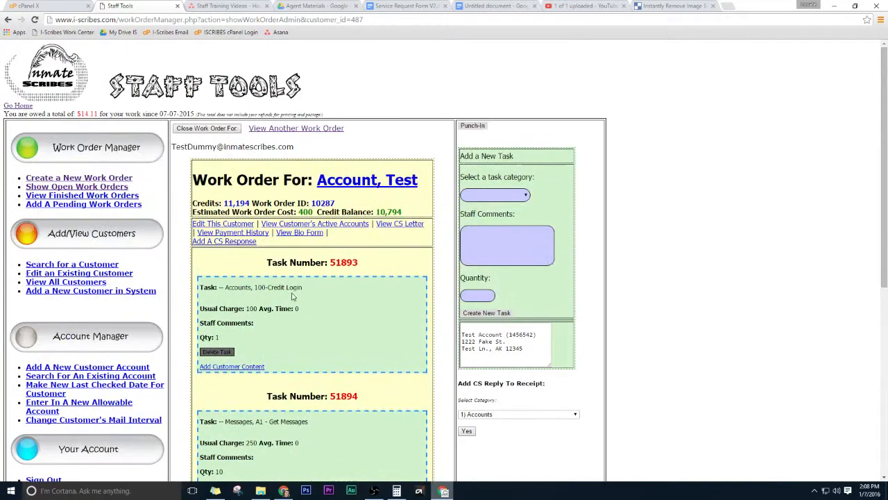
# Check the remaining requests in the list and the account actions in Service Request Form V2.docx, returning to Staff Tools.
pyautogui.click(481, 5)
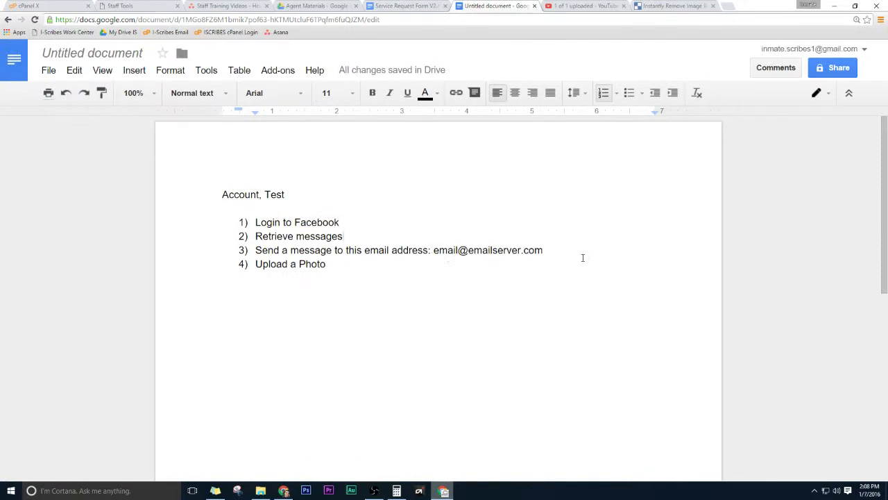
pyautogui.click(416, 5)
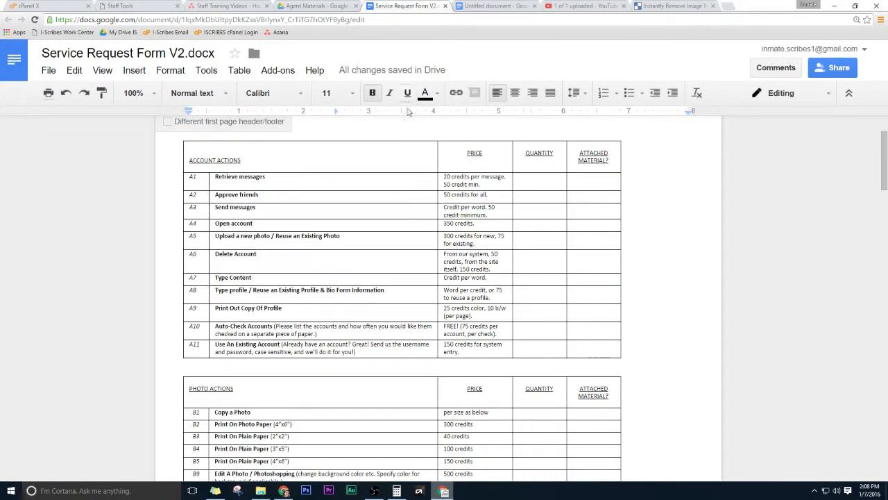
pyautogui.click(123, 5)
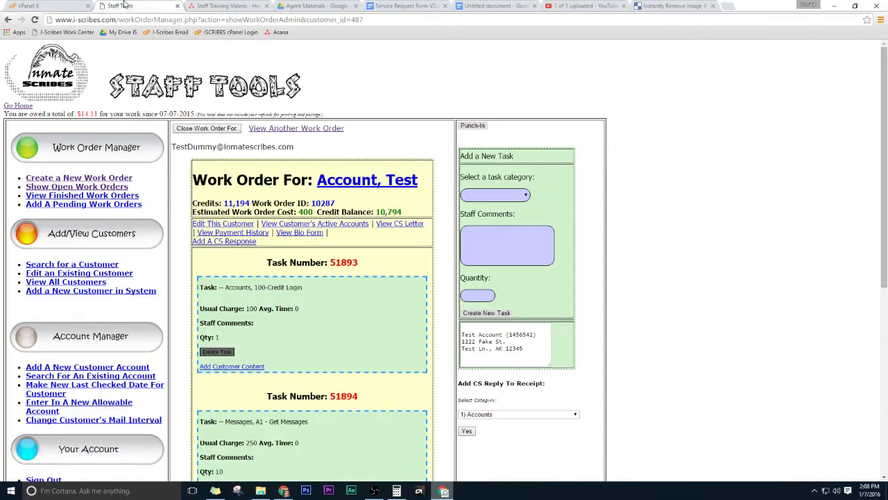
# Set the new task's category to Messages and its type to A3 - Send Messages.
pyautogui.click(492, 196)
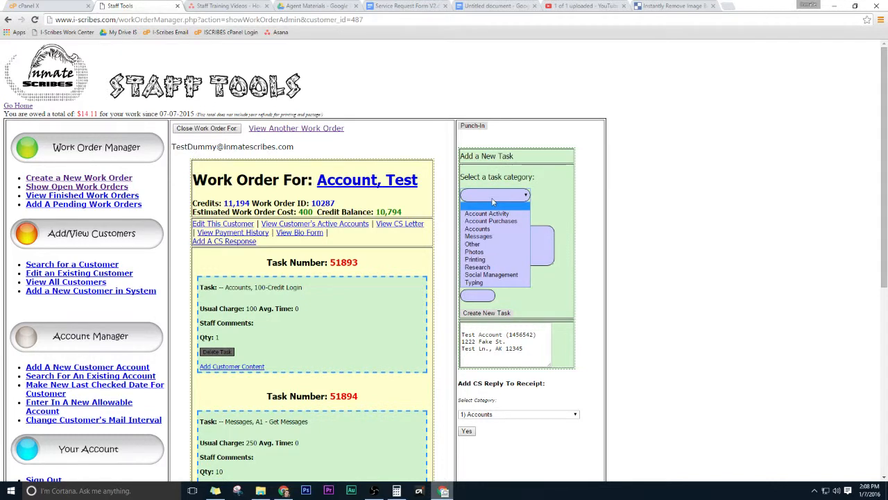
pyautogui.click(499, 236)
pyautogui.click(494, 216)
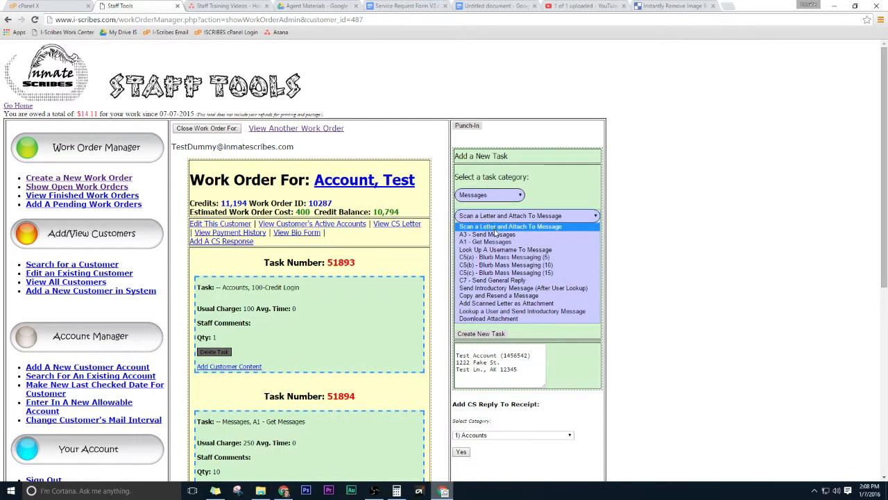
pyautogui.click(494, 232)
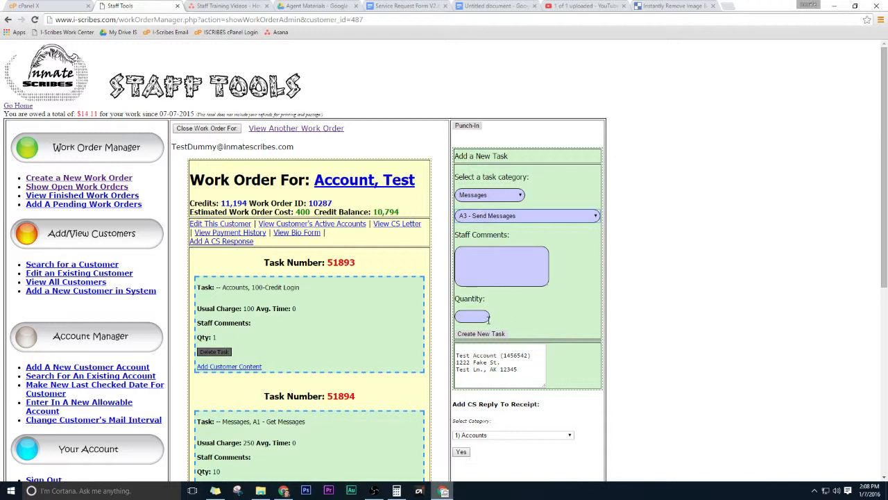
pyautogui.click(483, 317)
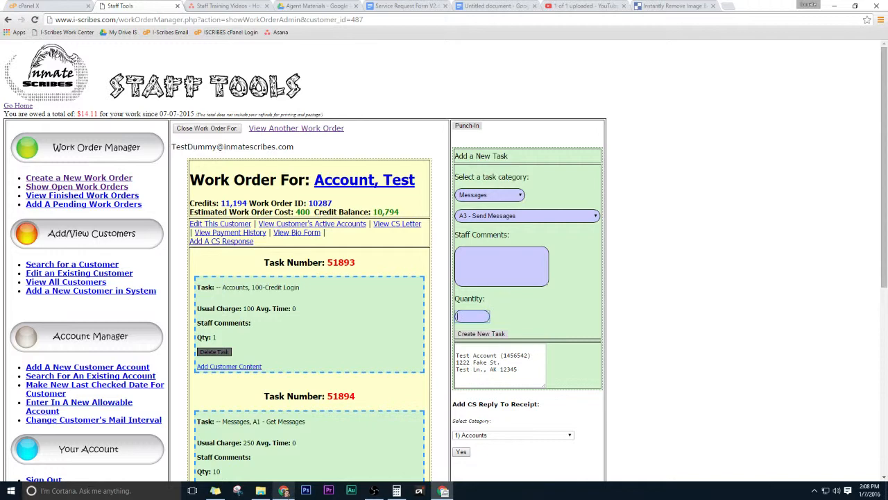
# In the untitled document, write below the list "Hey mom, just wanted to tell you to put in my order today. You can mail".
pyautogui.click(415, 5)
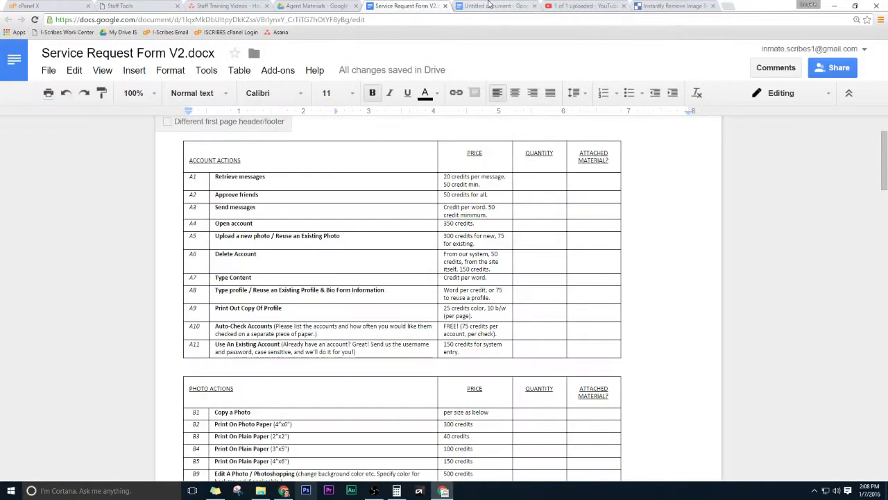
pyautogui.click(489, 5)
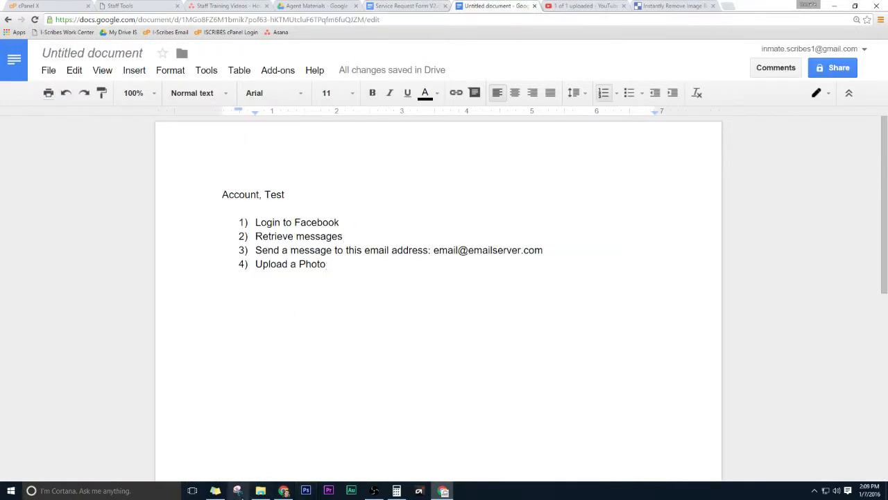
pyautogui.press('Return')
pyautogui.press('Return')
pyautogui.press('Return')
pyautogui.write('Hey momn')
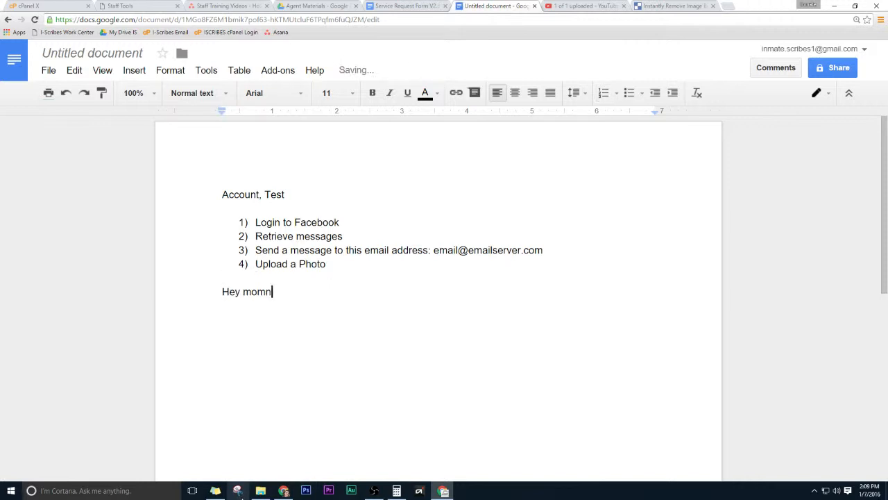
pyautogui.press('BackSpace')
pyautogui.write(', just wanted to te')
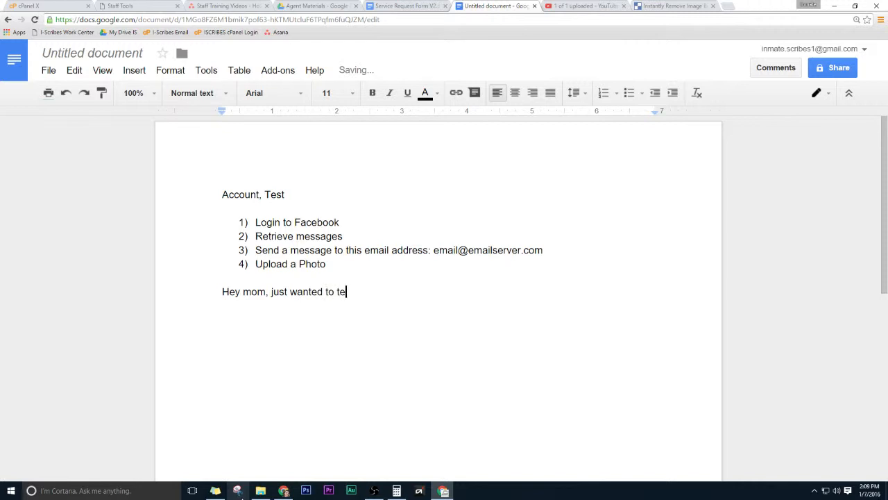
pyautogui.write('ll you to put in my')
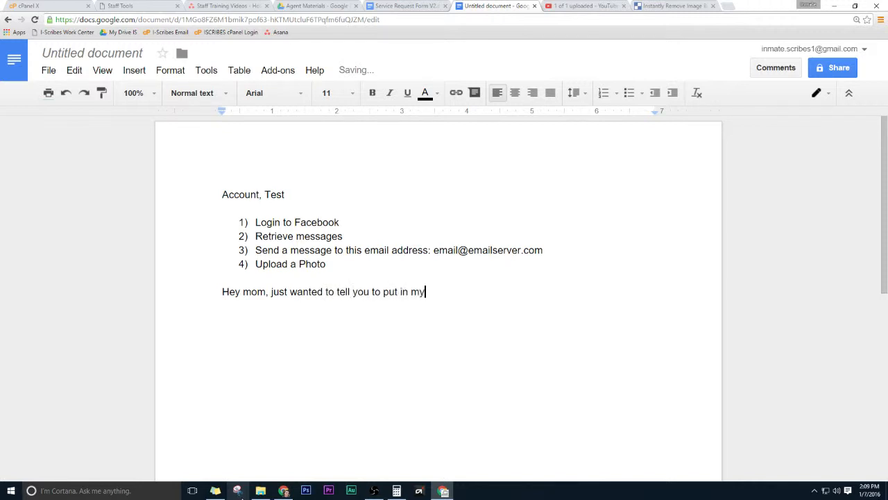
pyautogui.write(' order today. You can mail ')
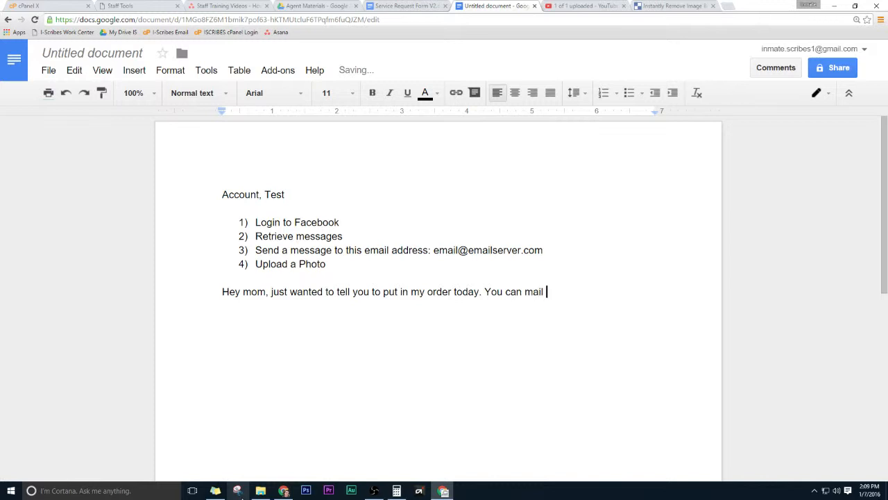
# Finish the message with "it to the prison like usual. Hope your day was good, I can't wait to see you this Thursday.".
pyautogui.write('it to the prison I')
pyautogui.write('ike ususal.')
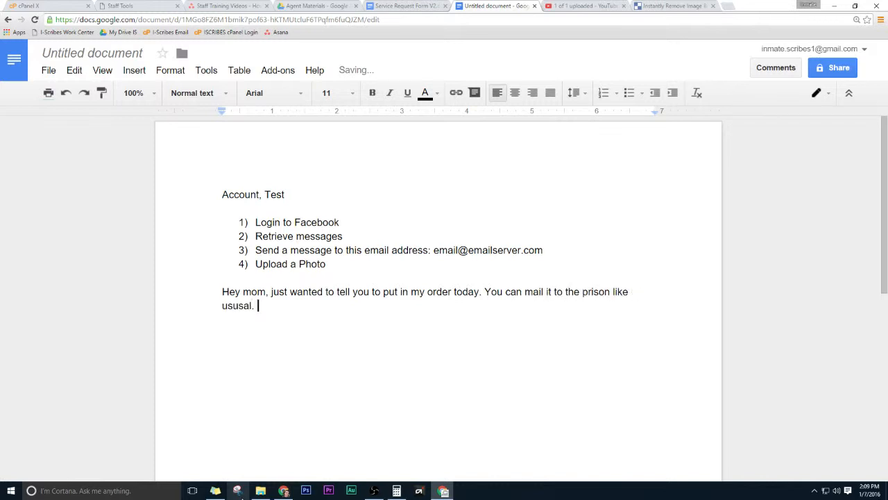
pyautogui.write(' Hope your day wa')
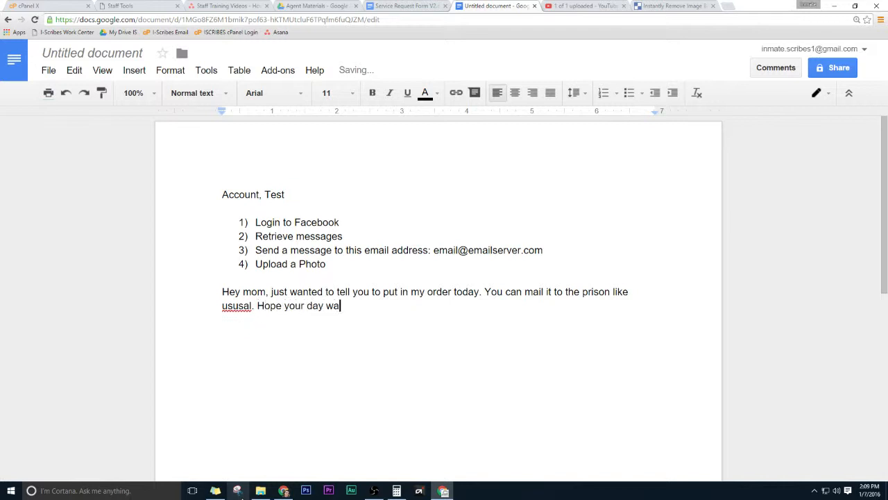
pyautogui.write("s good, I can't wait to see you")
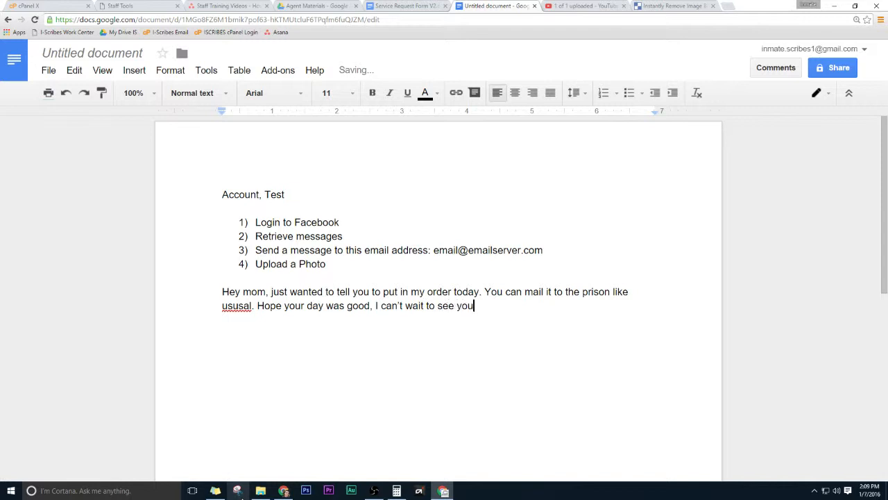
pyautogui.write(' this Thursday,.')
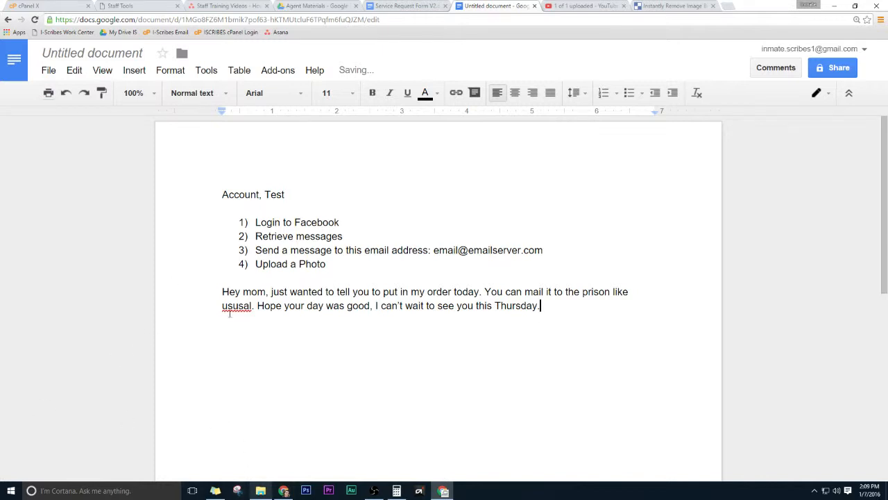
pyautogui.rightClick(229, 307)
pyautogui.click(334, 167)
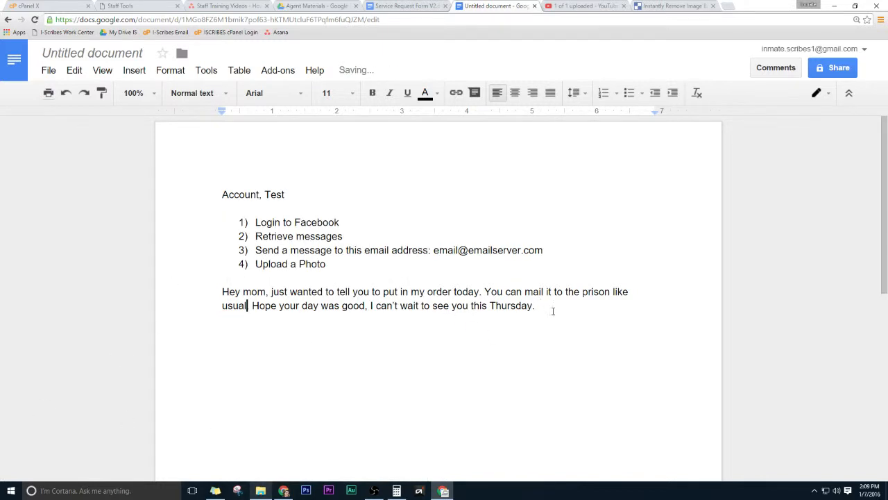
# Check the word count of the message paragraph below the numbered list.
pyautogui.moveTo(551, 306); pyautogui.dragTo(219, 291)
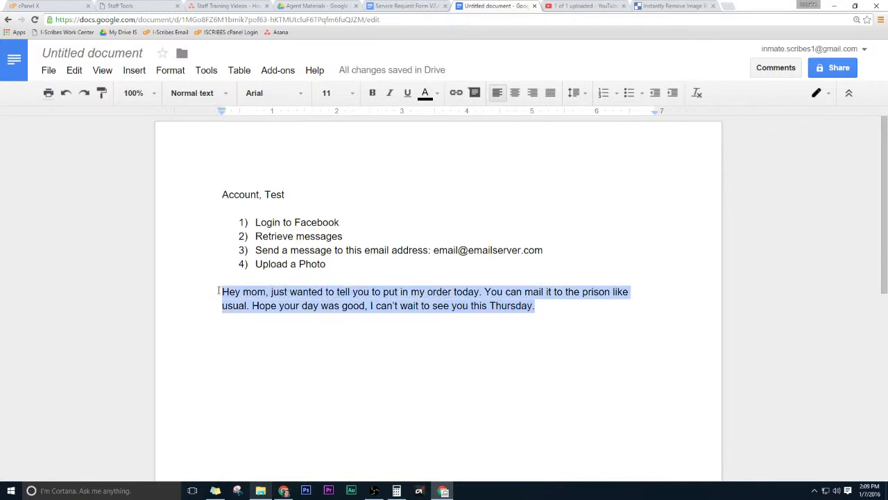
pyautogui.click(207, 72)
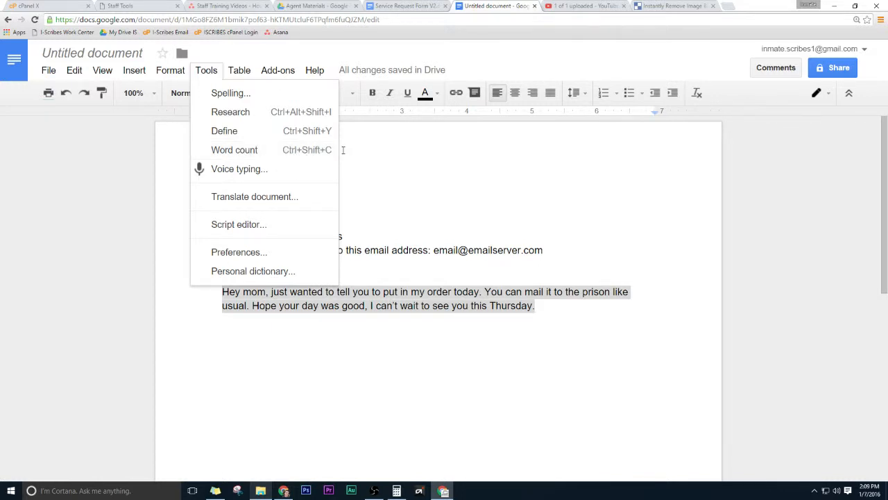
pyautogui.click(562, 309)
pyautogui.moveTo(562, 310); pyautogui.dragTo(179, 285)
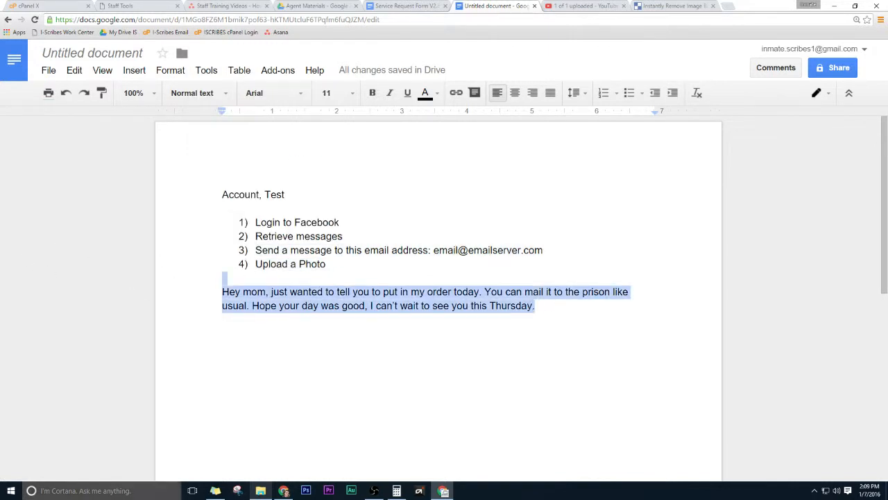
pyautogui.hotkey('ctrl', 'shift', 'c')
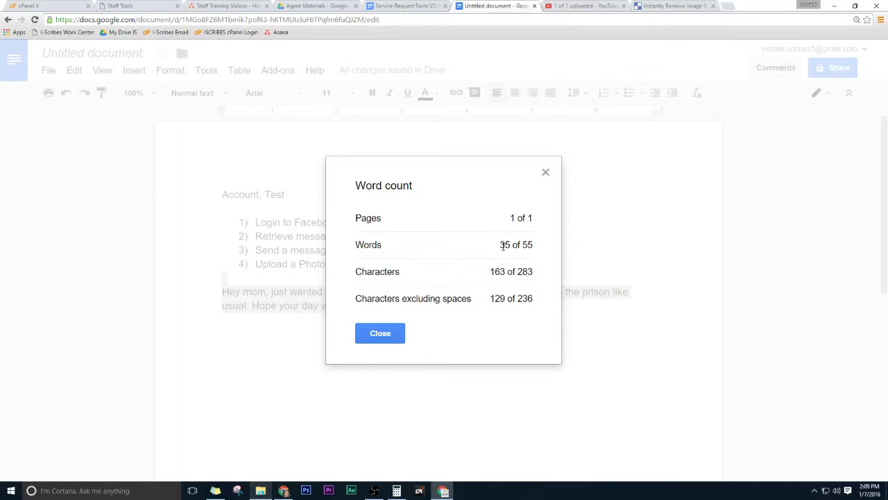
pyautogui.moveTo(501, 245); pyautogui.dragTo(528, 240)
pyautogui.click(547, 172)
# Switch to Staff Tools and create the A3 - Send Messages task with quantity 1.
pyautogui.click(122, 6)
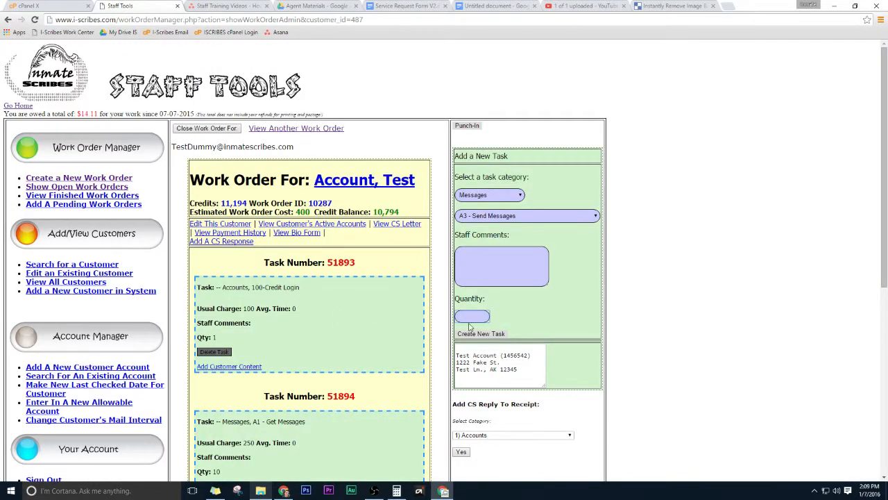
pyautogui.scroll(-1, 478, 297)
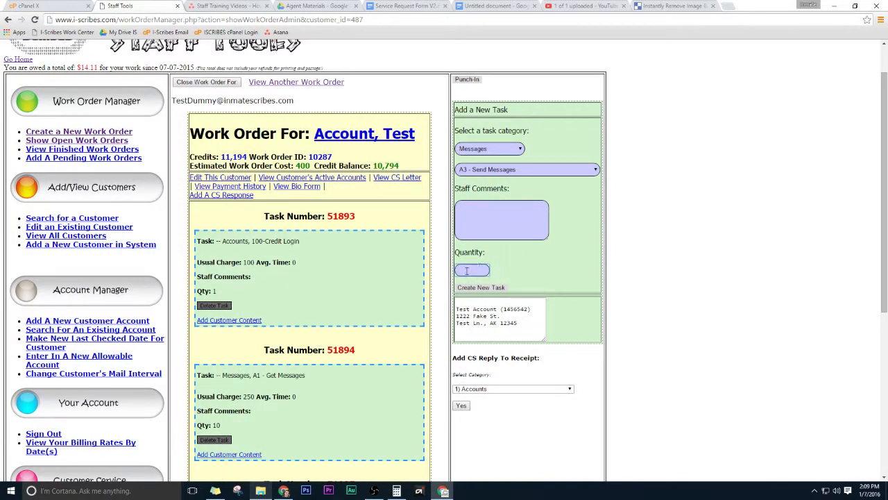
pyautogui.click(468, 269)
pyautogui.write('1')
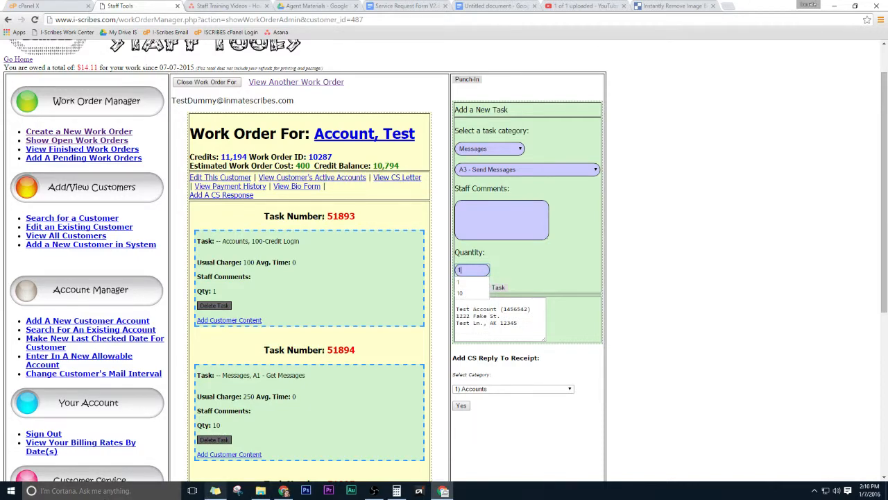
pyautogui.click(592, 272)
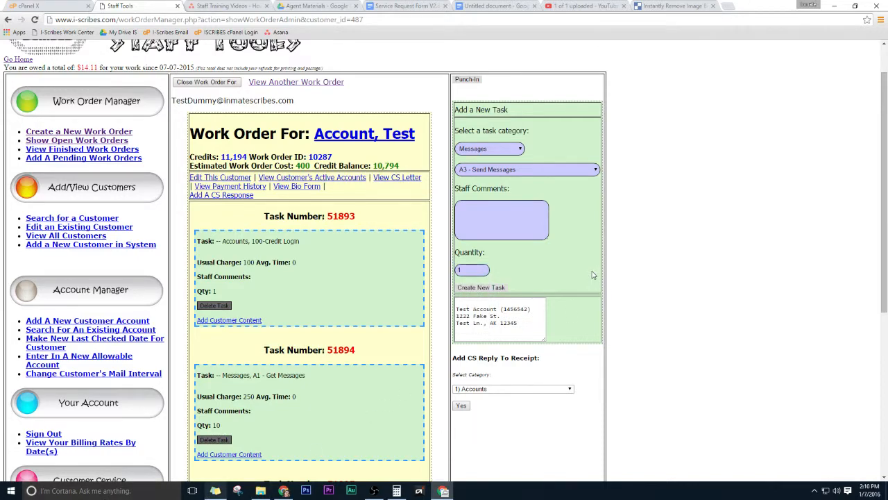
pyautogui.click(497, 288)
# Set the cost of the new A3 - Send Messages task to 50 credits.
pyautogui.scroll(-4, 254, 330)
pyautogui.scroll(-3, 254, 330)
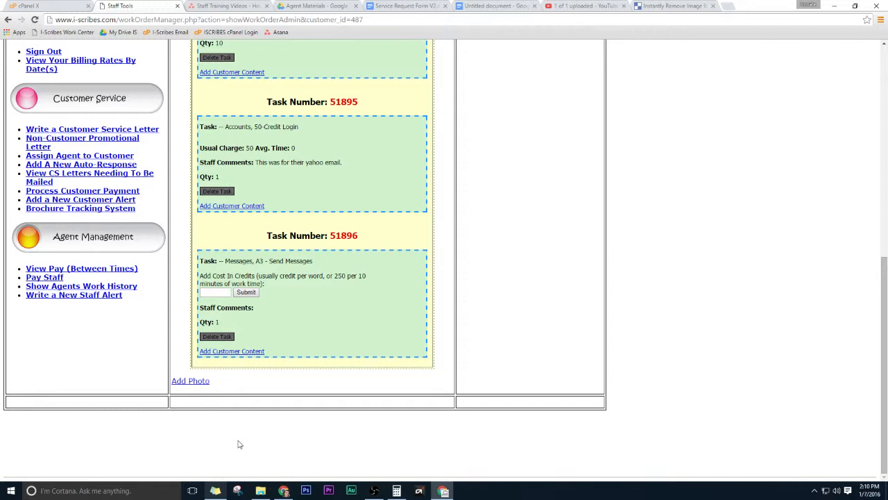
pyautogui.click(212, 292)
pyautogui.click(247, 294)
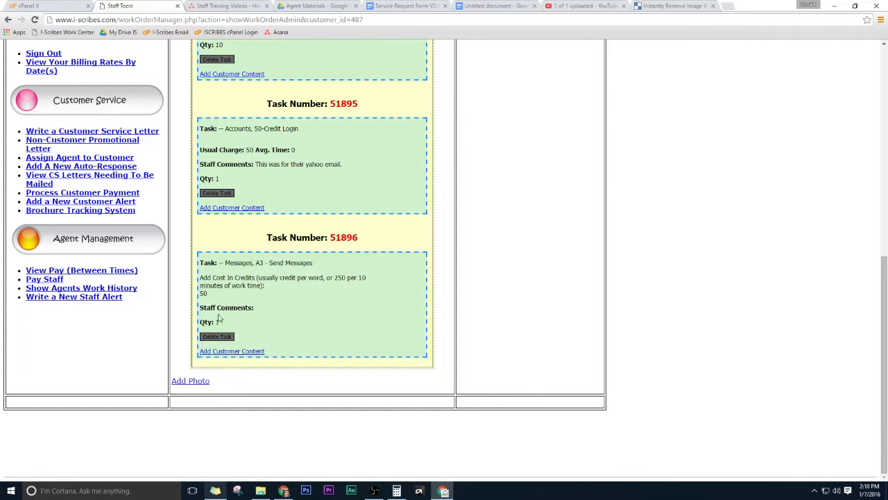
pyautogui.doubleClick(205, 294)
pyautogui.click(211, 297)
# Delete the A3 - Send Messages task from the work order.
pyautogui.scroll(6, 265, 298)
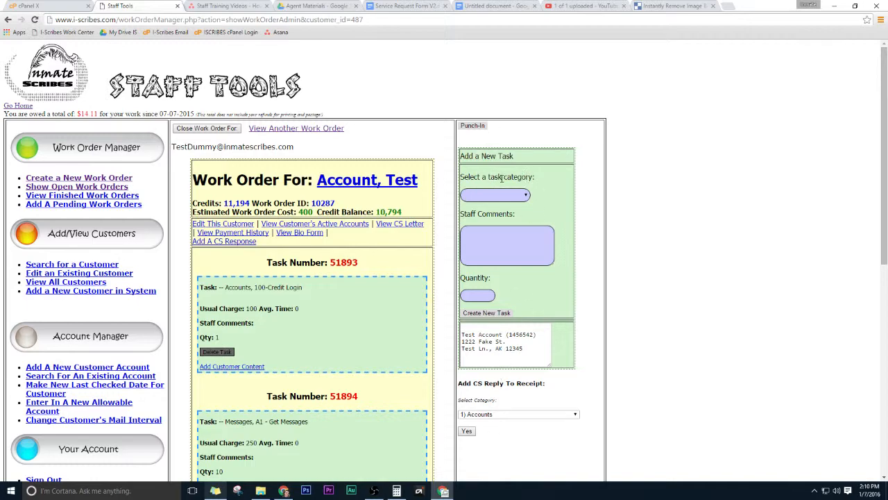
pyautogui.scroll(-3, 243, 394)
pyautogui.scroll(-4, 248, 394)
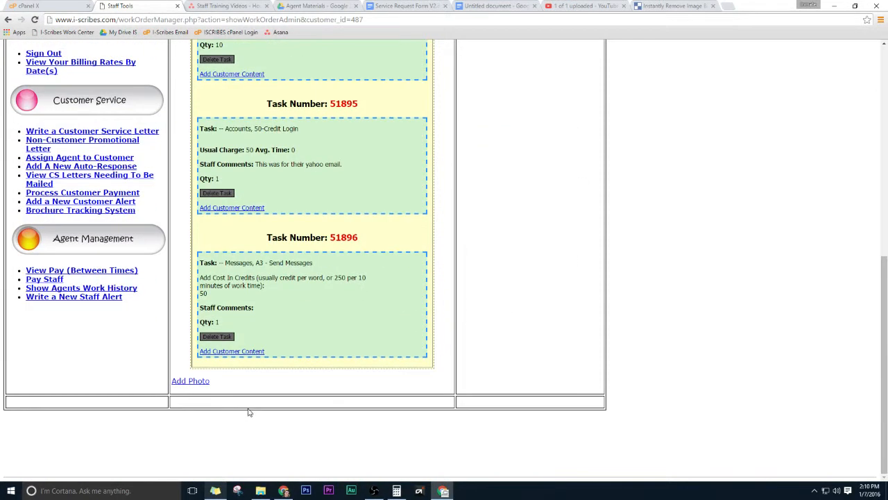
pyautogui.click(218, 337)
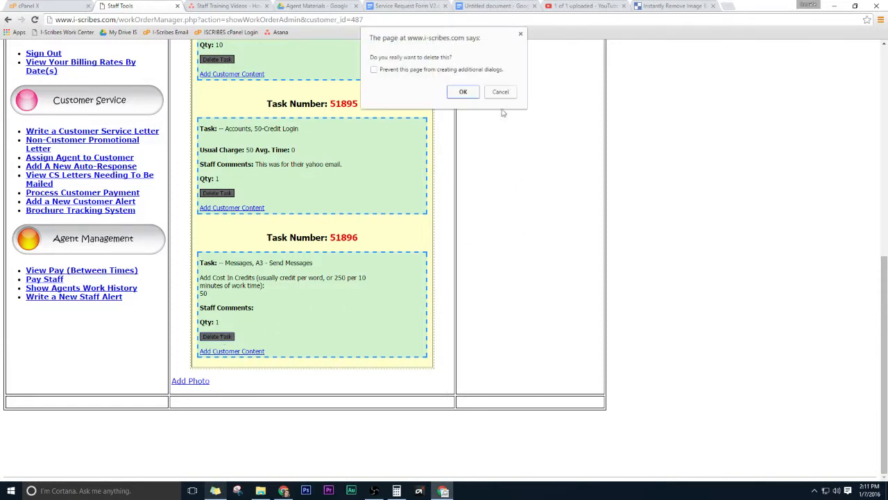
pyautogui.click(459, 89)
# Add a Photos task of type A5 - Upload New Photo with quantity 1 to the work order.
pyautogui.scroll(3, 431, 326)
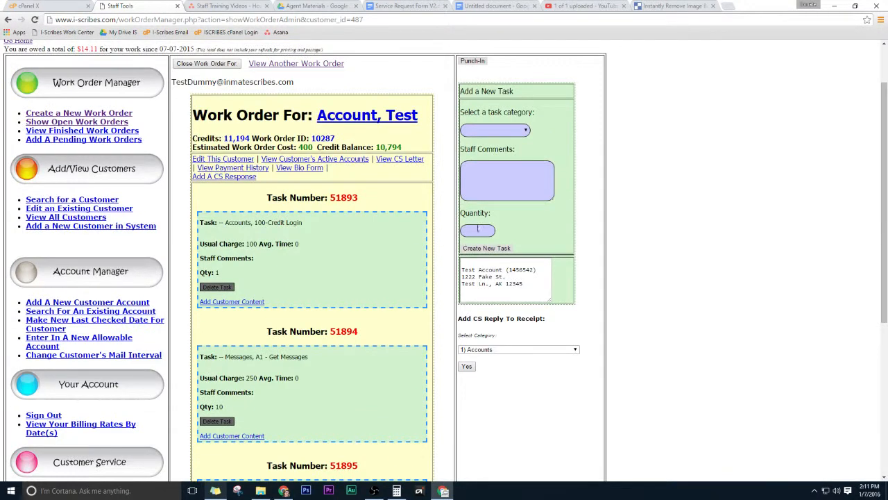
pyautogui.click(494, 130)
pyautogui.click(491, 187)
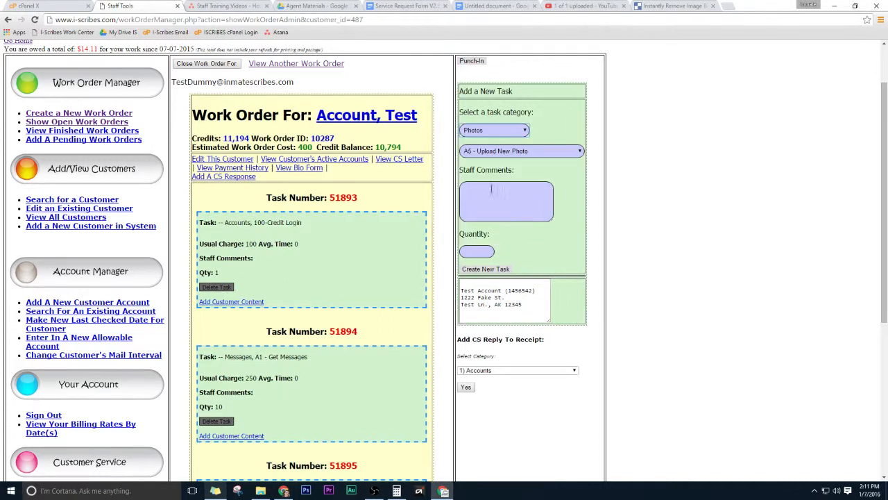
pyautogui.click(476, 252)
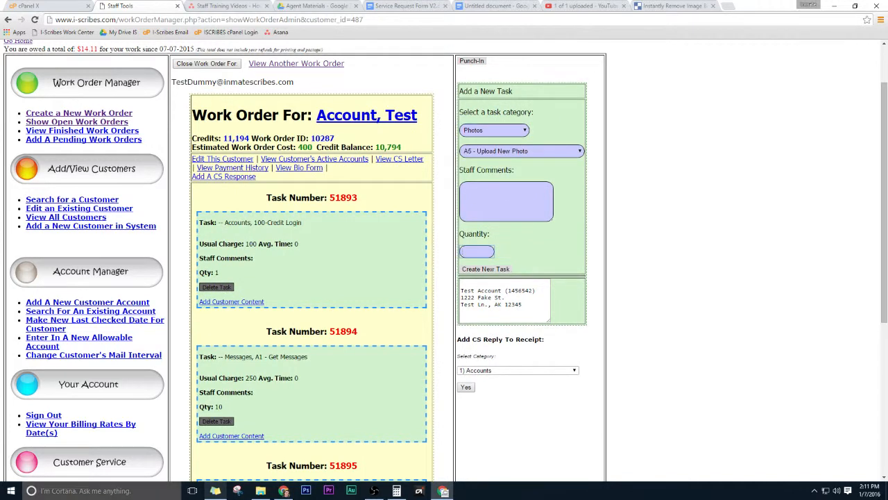
pyautogui.write('1')
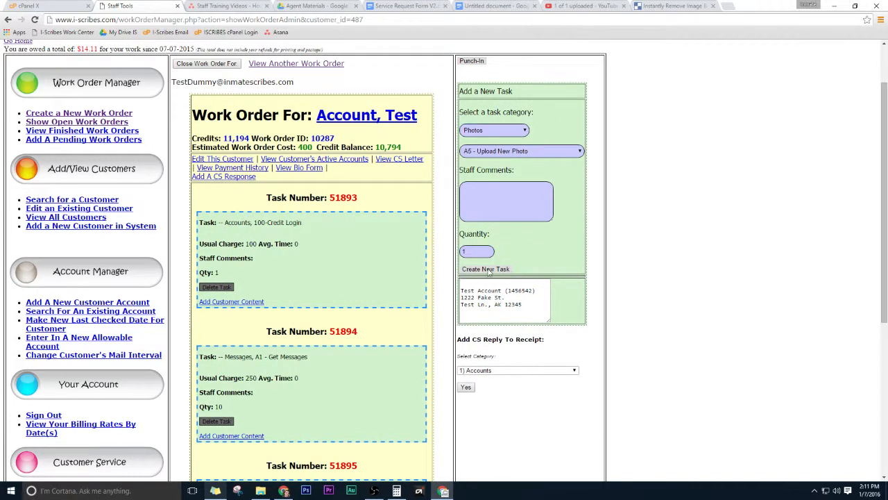
pyautogui.click(487, 269)
pyautogui.scroll(-6, 464, 365)
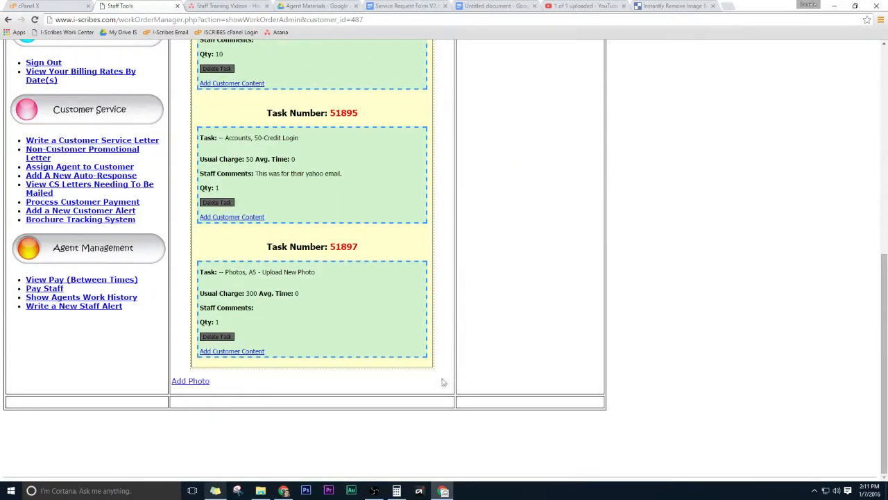
pyautogui.scroll(6, 444, 381)
pyautogui.scroll(-5, 319, 350)
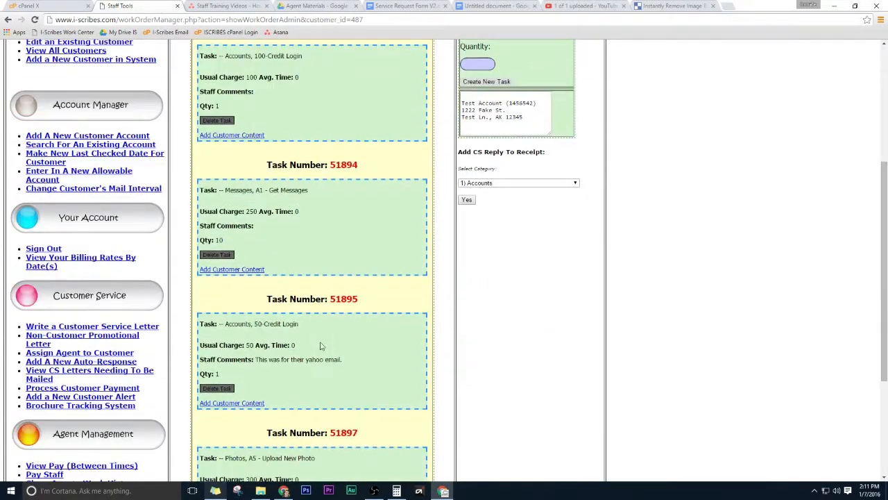
pyautogui.scroll(3, 319, 312)
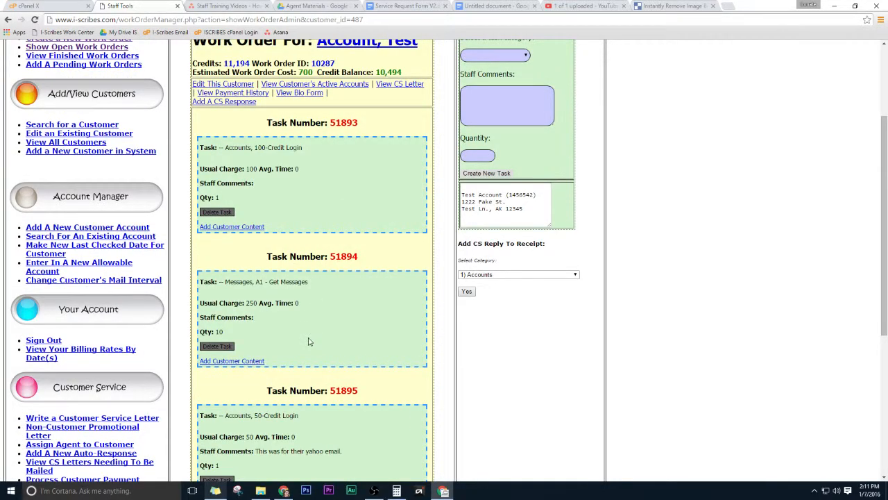
# Open TASK DESCRIPTIONS.docx from the Agent Materials folder in Google Drive.
pyautogui.scroll(-5, 310, 344)
pyautogui.scroll(6, 313, 351)
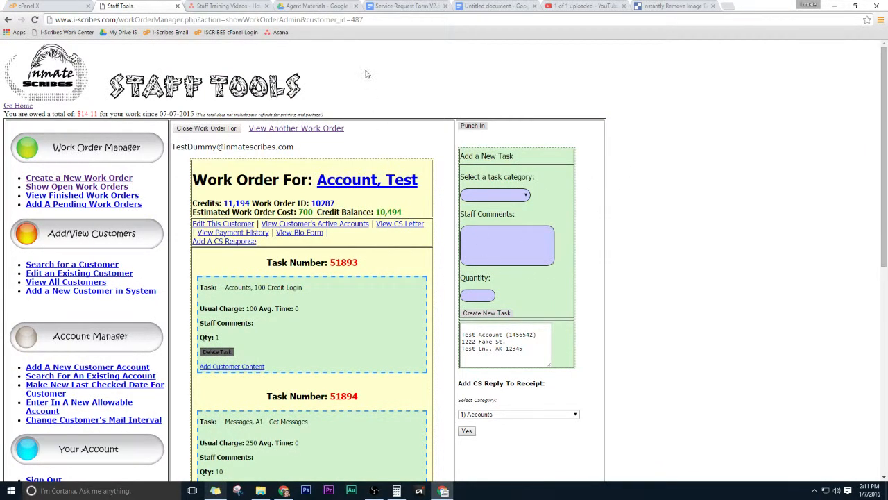
pyautogui.click(407, 5)
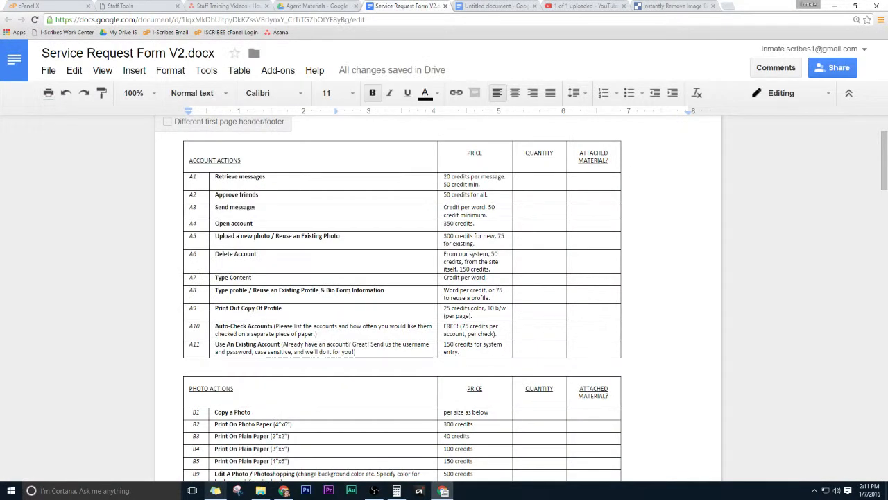
pyautogui.click(14, 59)
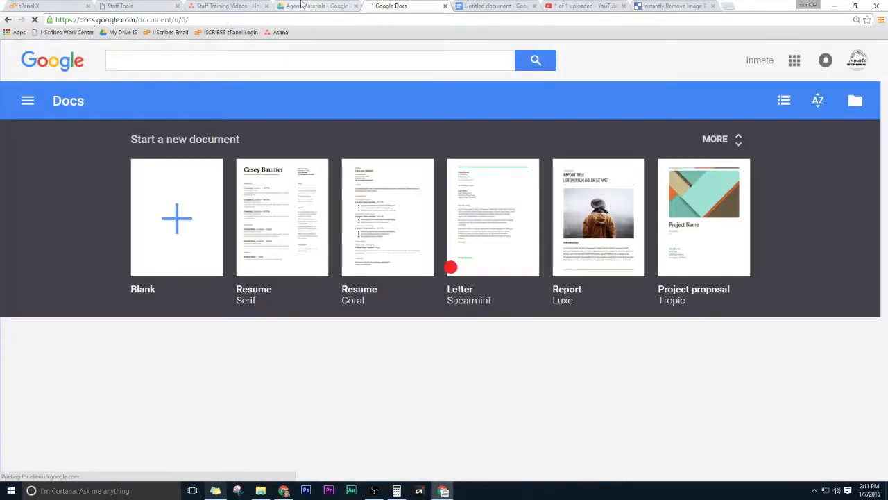
pyautogui.click(302, 6)
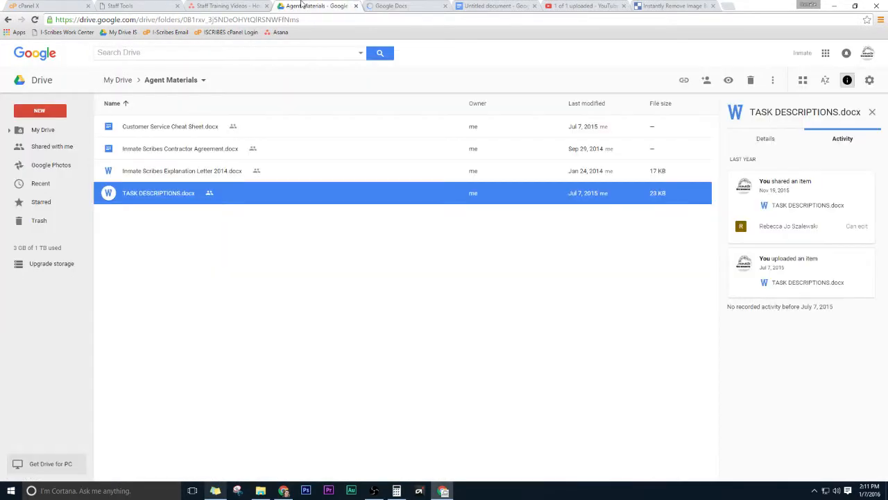
pyautogui.doubleClick(159, 192)
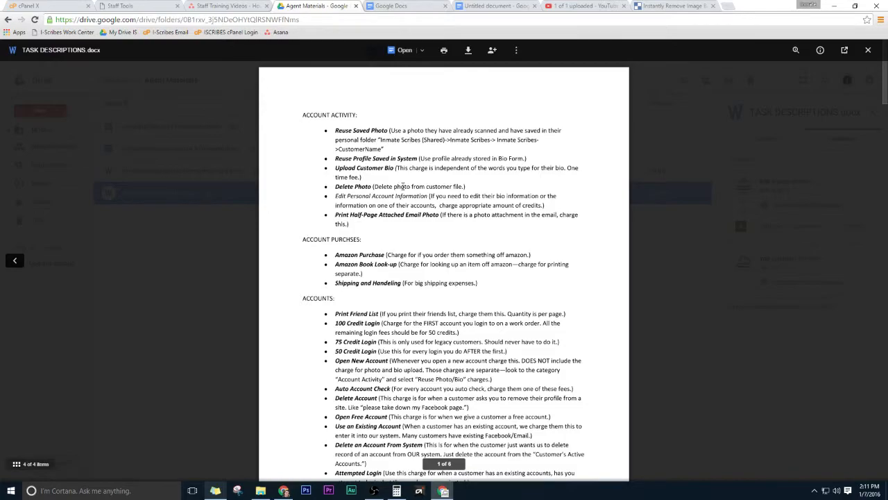
# Look through the charge descriptions for each task category in TASK DESCRIPTIONS.docx, and return to its beginning.
pyautogui.scroll(-6, 371, 201)
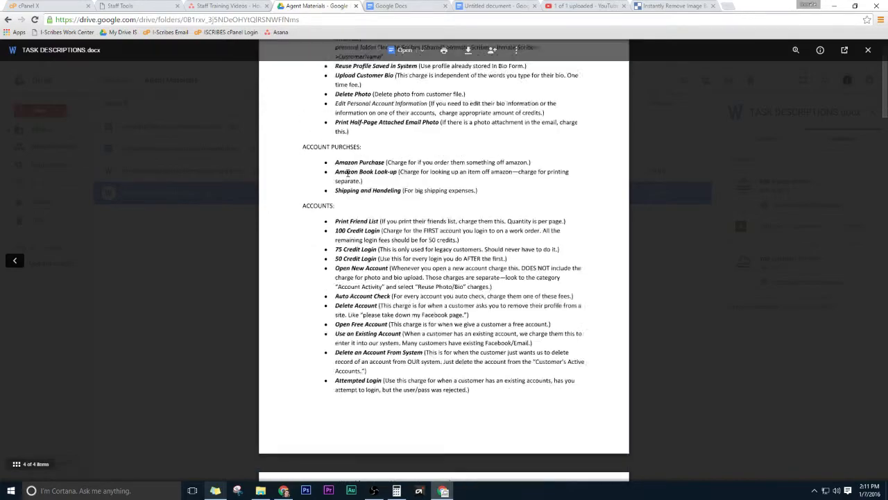
pyautogui.scroll(-20, 370, 201)
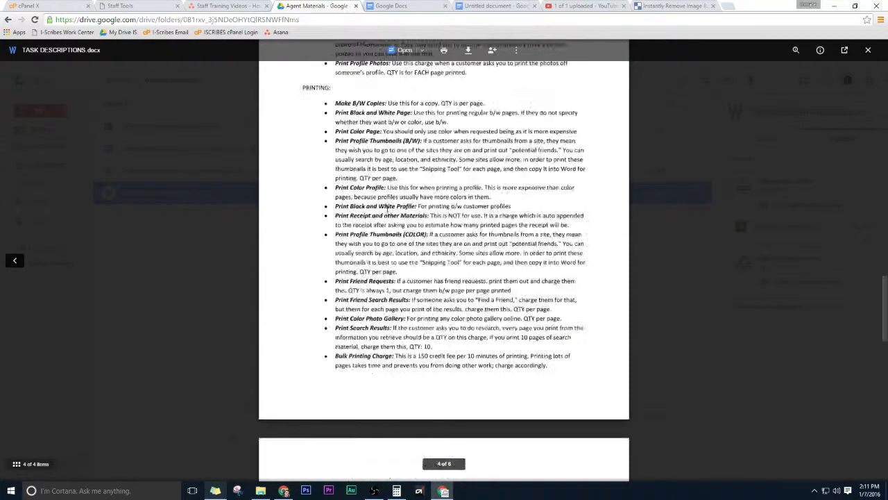
pyautogui.scroll(-11, 387, 223)
pyautogui.scroll(10, 382, 250)
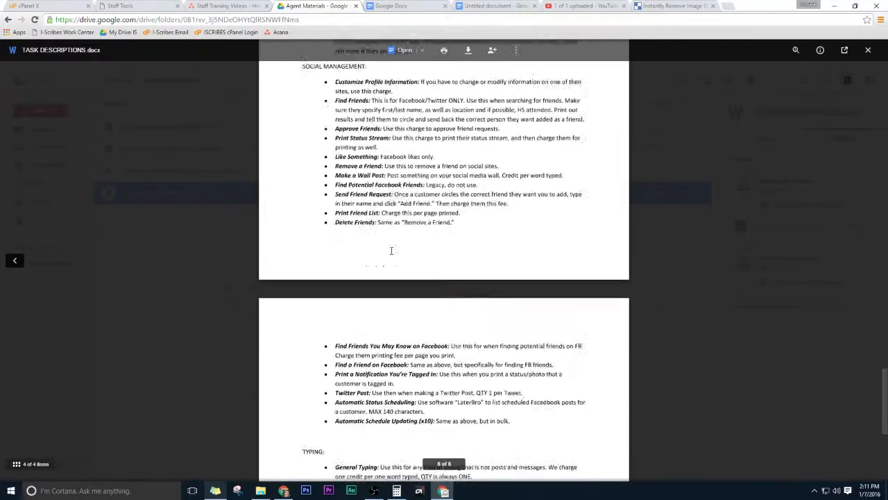
pyautogui.scroll(20, 380, 250)
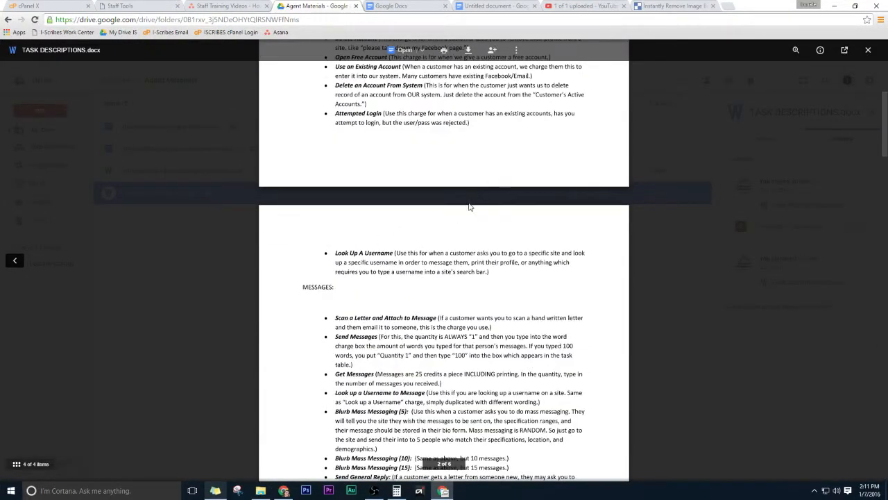
pyautogui.scroll(6, 455, 220)
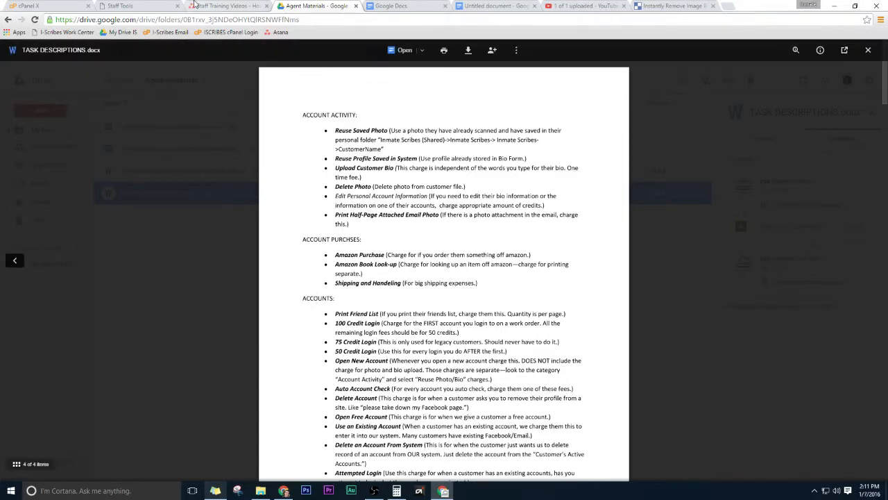
# Switch to Staff Tools, set the new task's category to Account Activity and show its available task types.
pyautogui.click(126, 6)
pyautogui.click(486, 197)
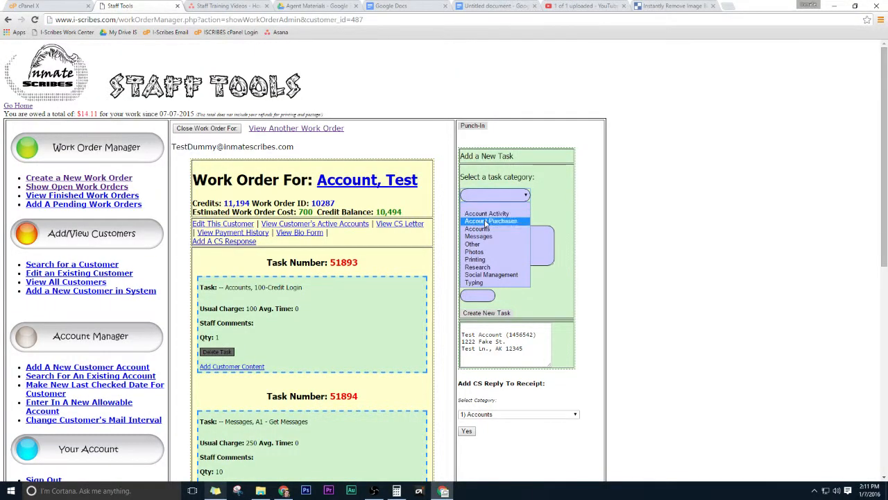
pyautogui.click(480, 213)
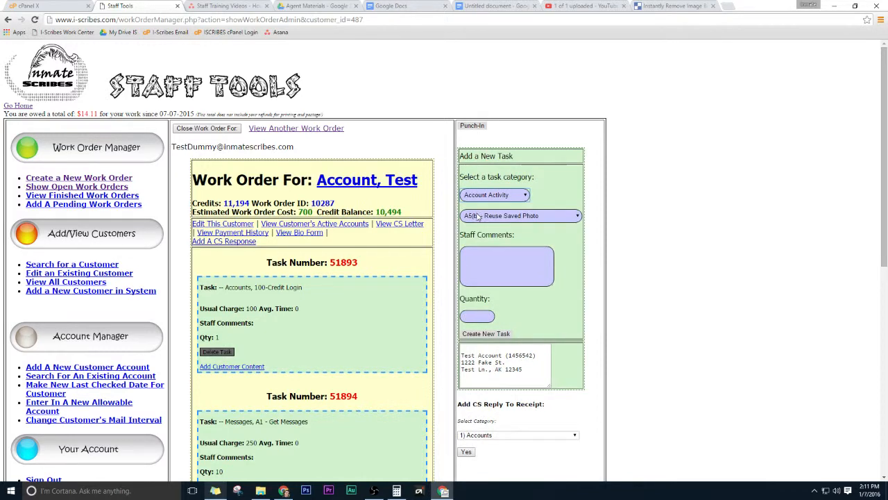
pyautogui.click(480, 216)
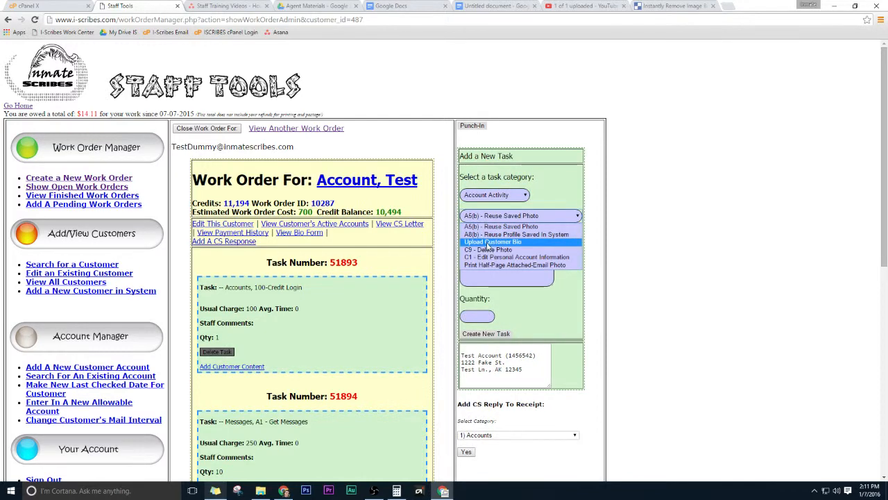
# Check the Account Activity entries in TASK DESCRIPTIONS.docx against the task types, and return to the Staff Tools work order.
pyautogui.click(494, 6)
pyautogui.click(394, 6)
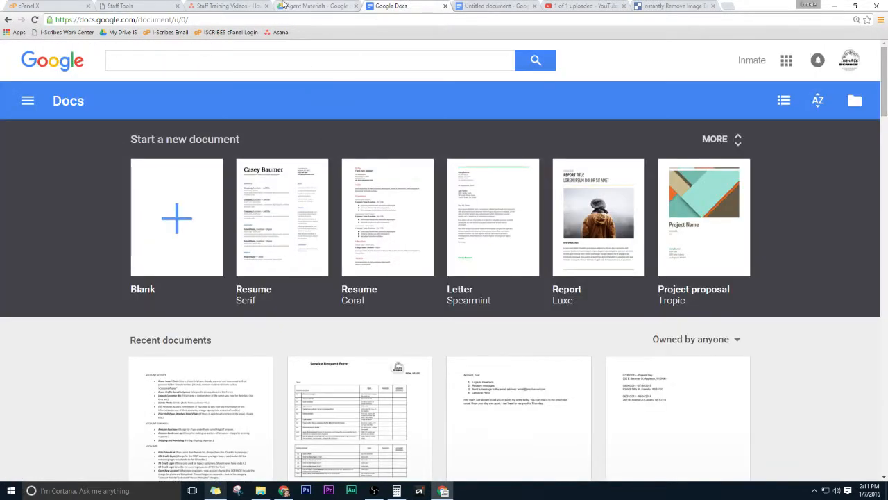
pyautogui.click(316, 6)
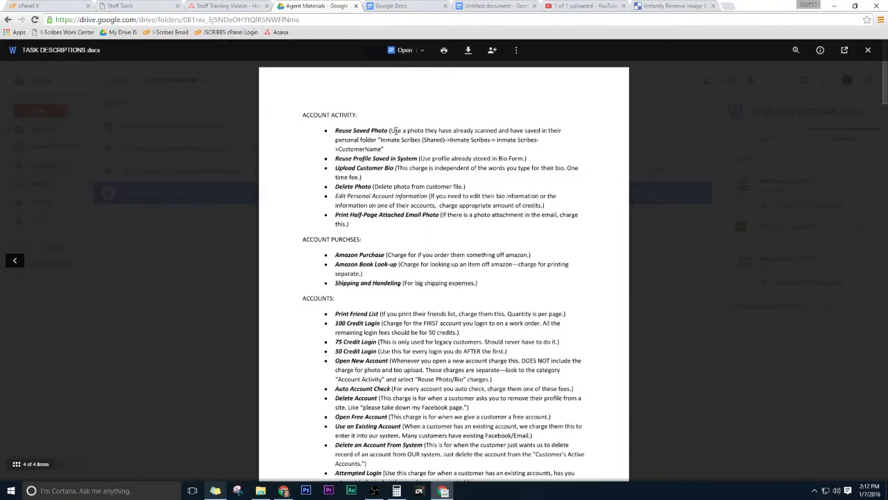
pyautogui.click(193, 284)
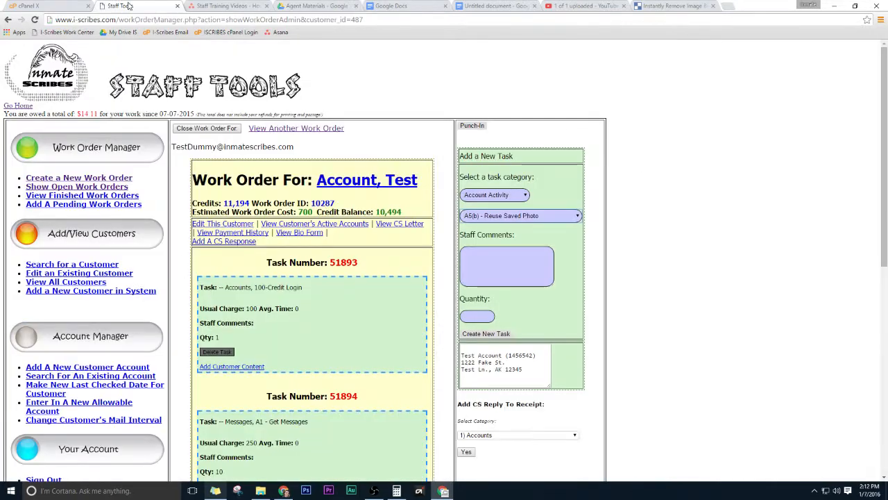
pyautogui.click(122, 5)
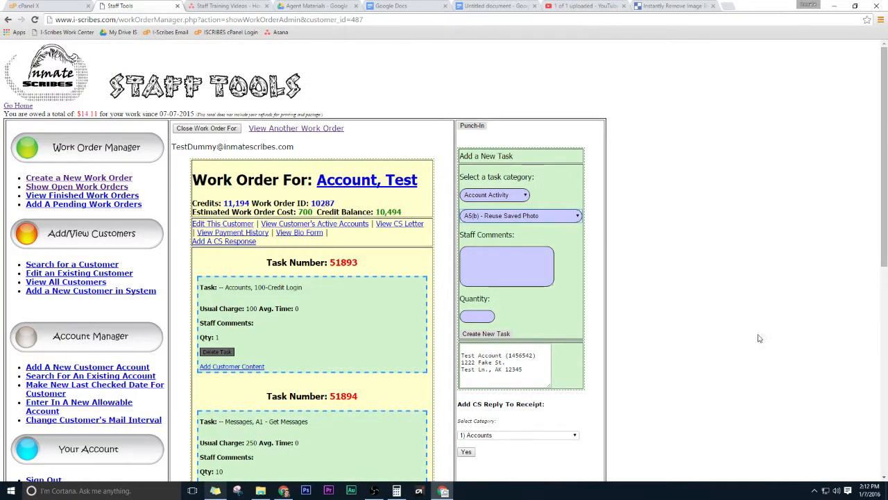